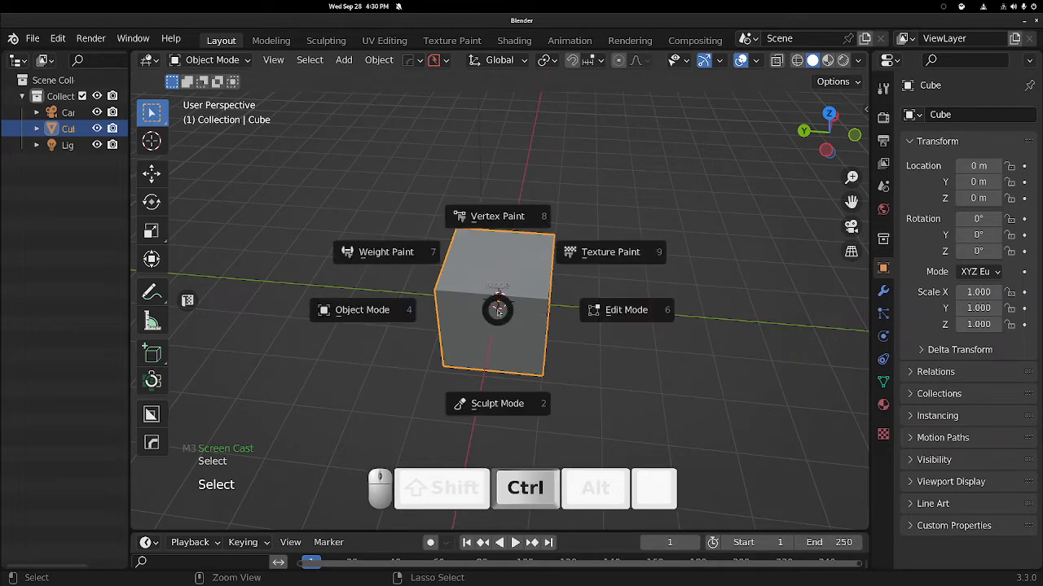
Switch the cube into Sculpt Mode and back to Object Mode, twice.
click(487, 391)
middle_drag(576, 374, 541, 350)
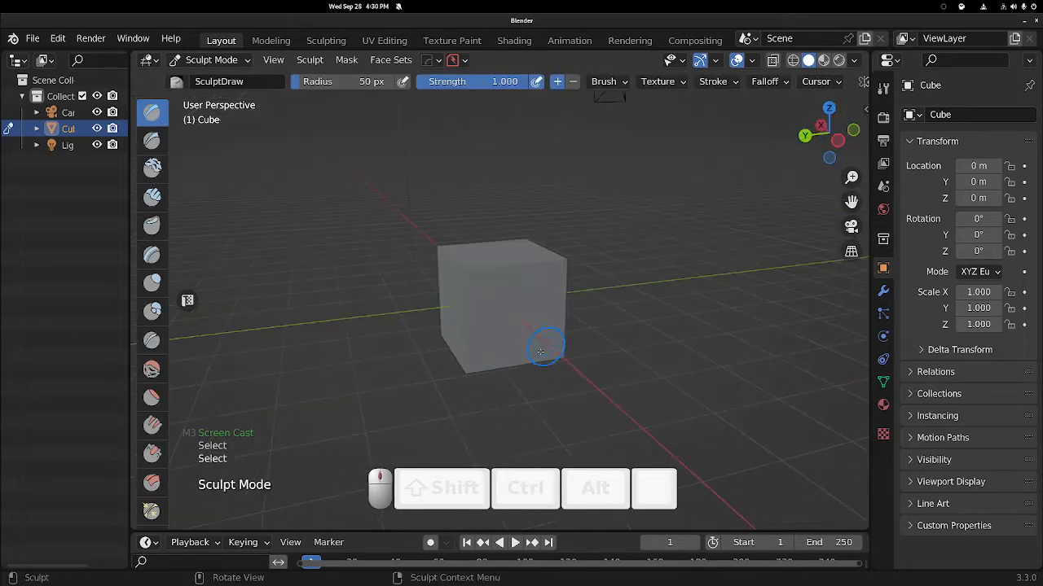
key(ctrl+Tab)
click(405, 373)
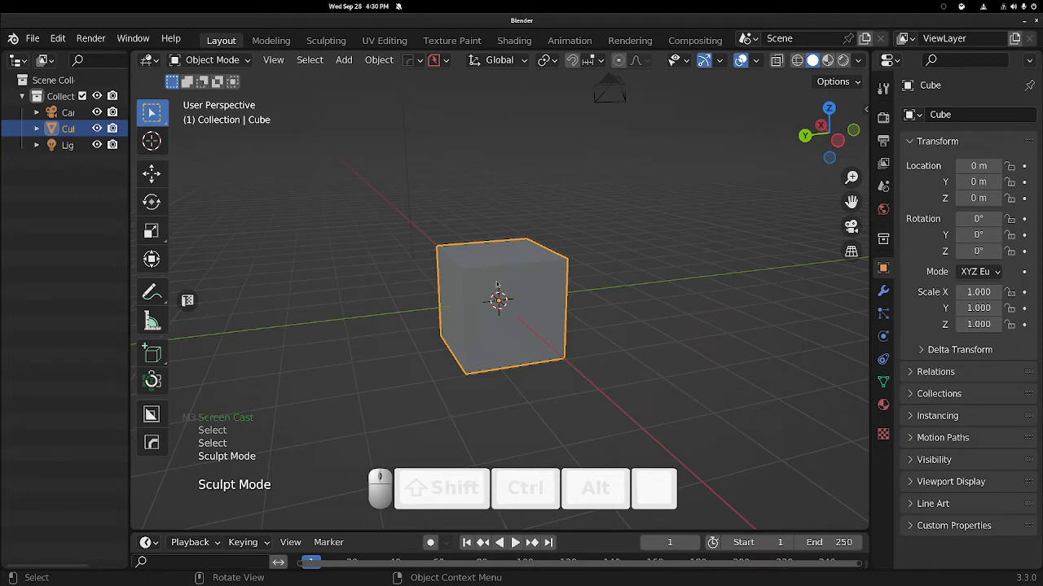
key(Tab)
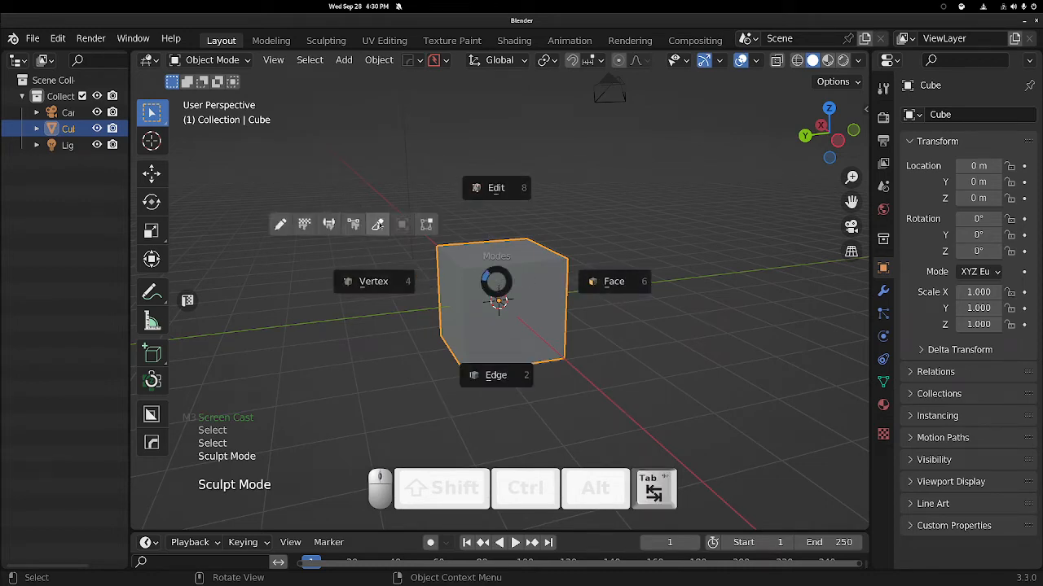
click(377, 224)
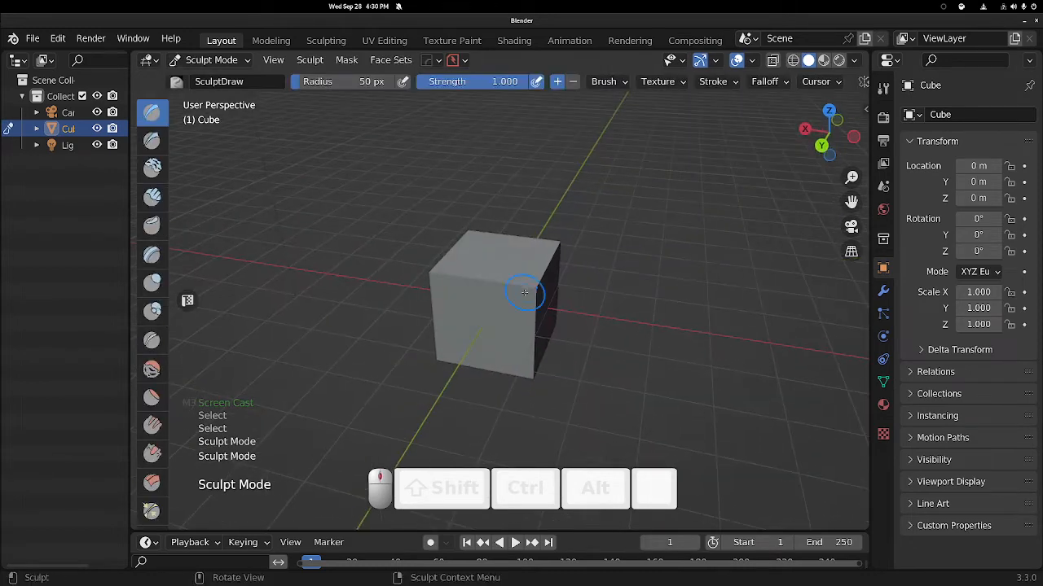
key(Tab)
click(430, 235)
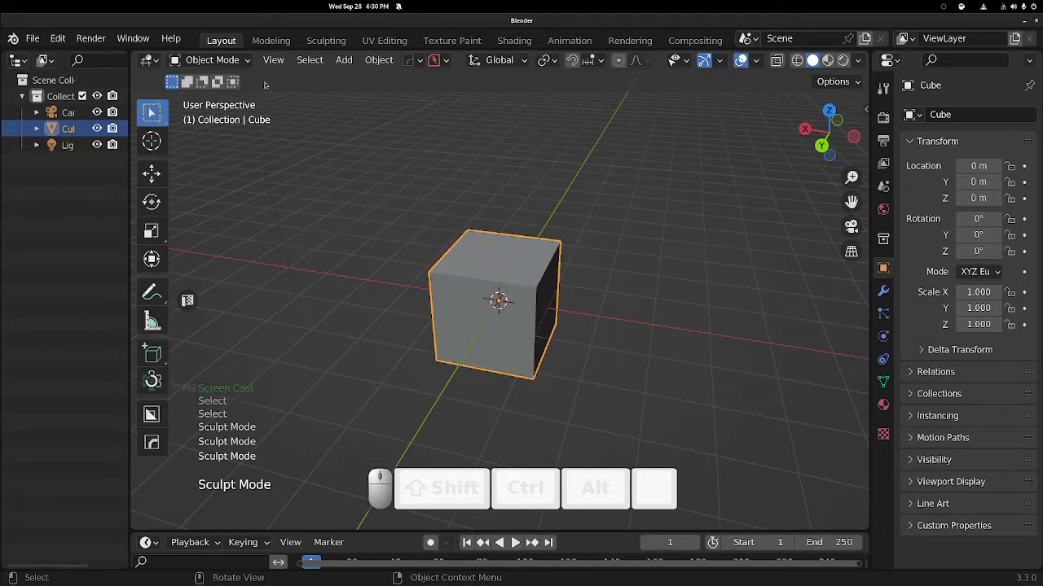
Switch to the Sculpting workspace and widen the tool column to two columns.
click(326, 40)
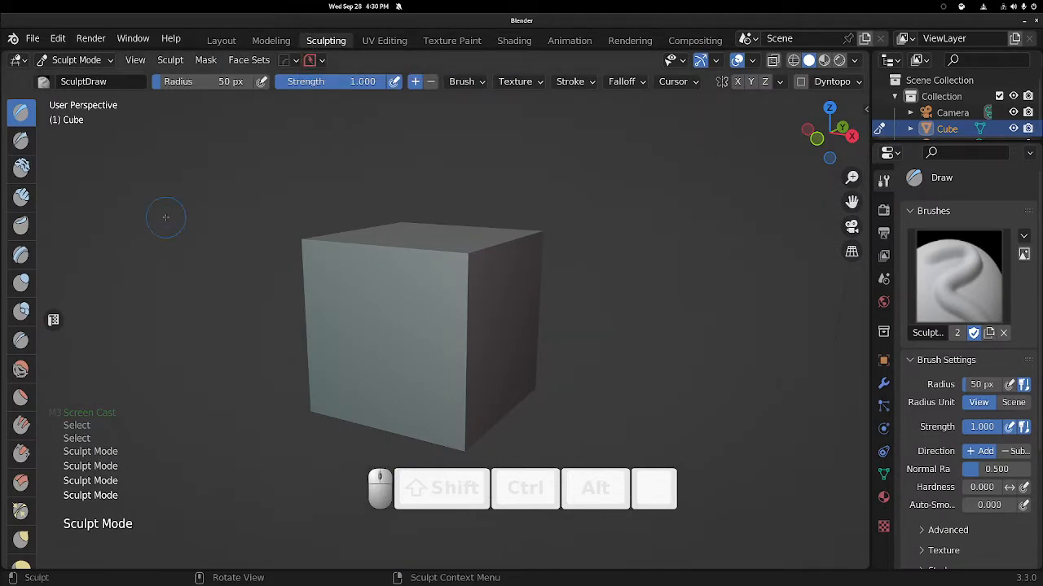
drag(37, 160, 63, 154)
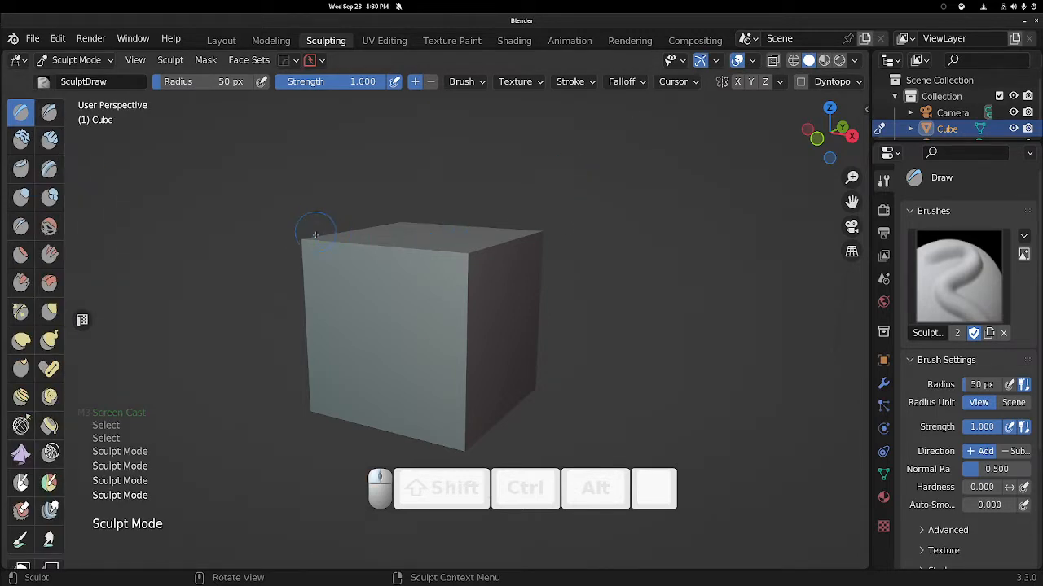
Return to Object Mode and delete the default cube.
key(Tab)
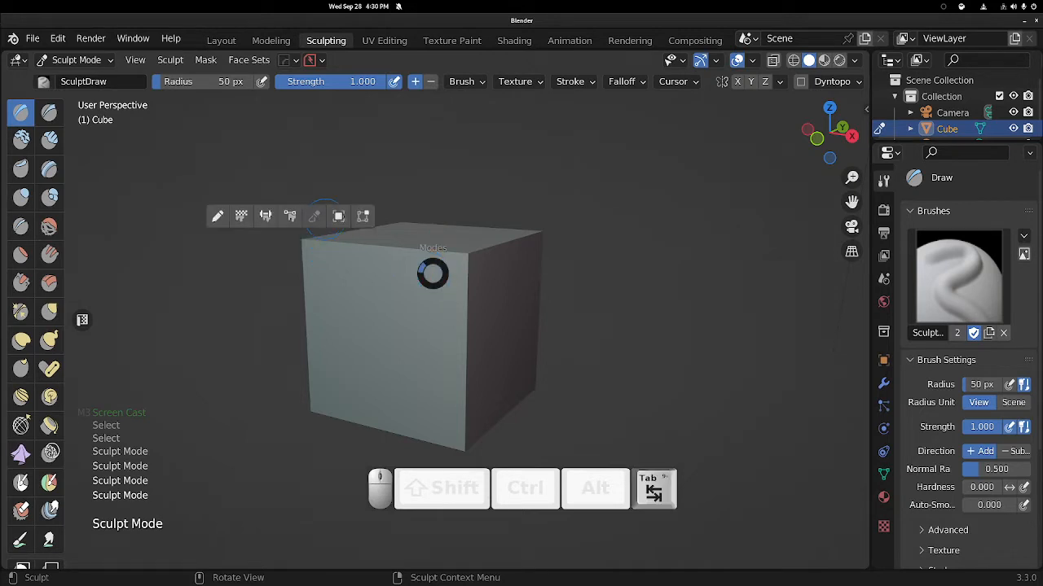
key(x)
click(432, 324)
Add a MACHIN3 Quadsphere mesh to the scene.
key(shift+a)
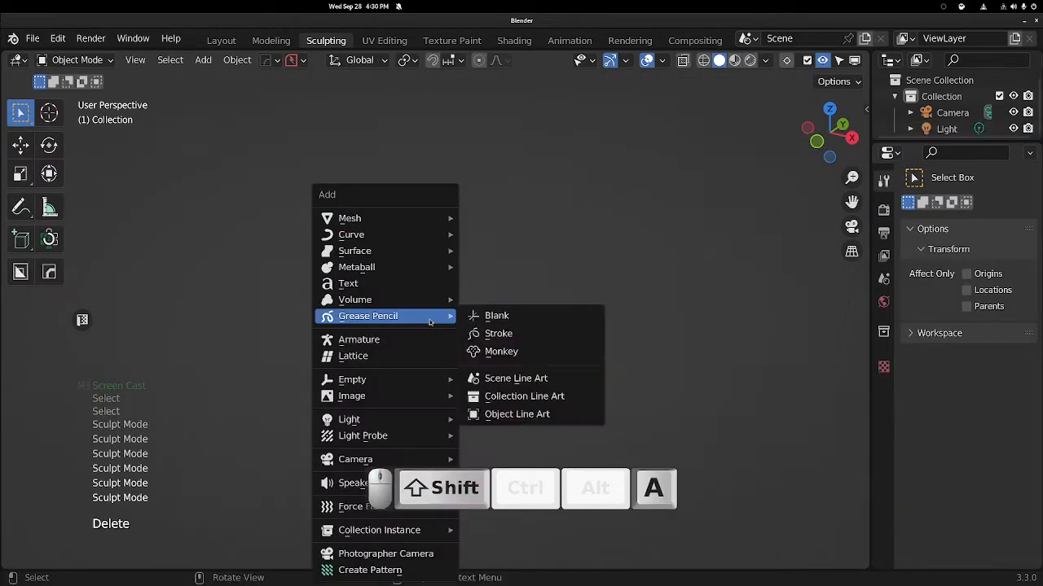
mouse_move(396, 220)
click(517, 218)
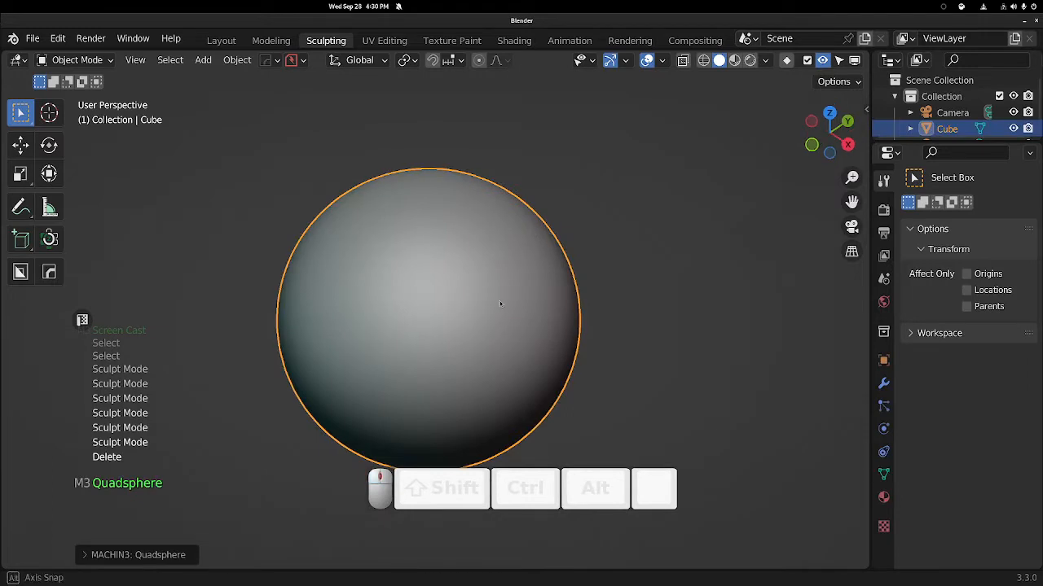
Enter Sculpt Mode on the quadsphere and hide the tool column.
key(Tab)
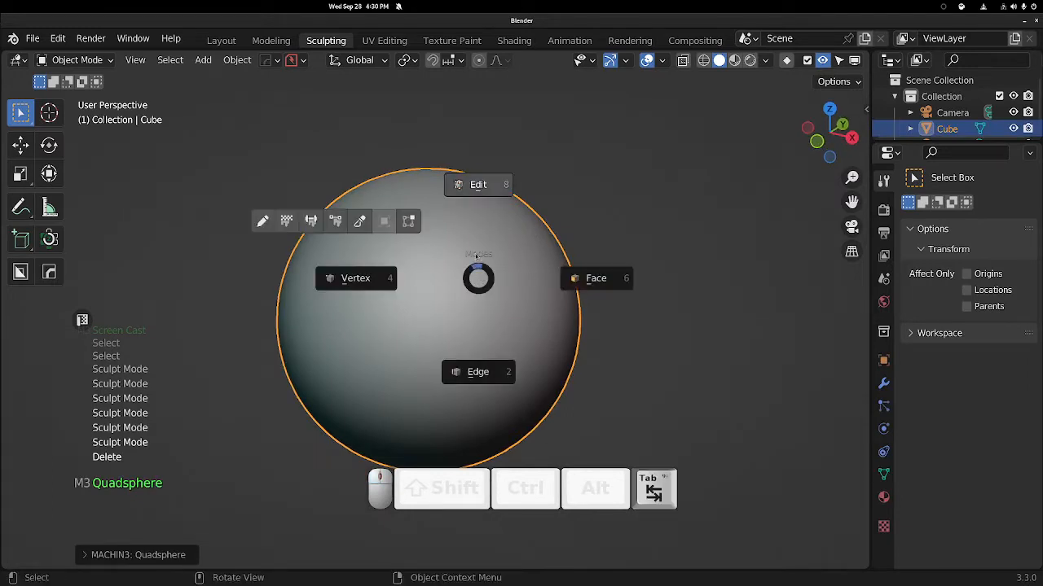
click(361, 222)
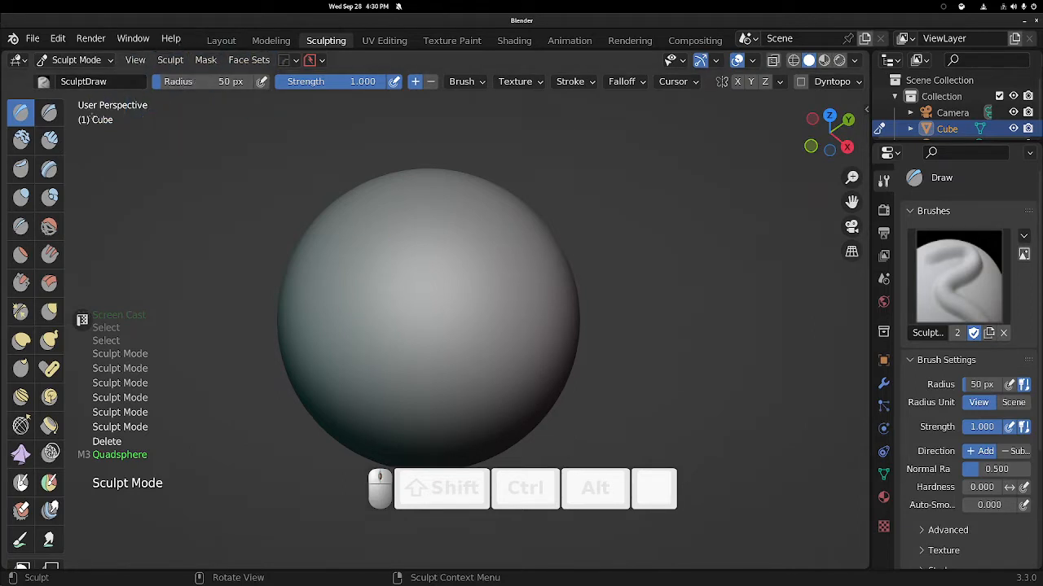
mouse_move(65, 181)
mouse_down()
mouse_move(36, 181)
mouse_move(228, 179)
mouse_move(30, 171)
mouse_move(98, 171)
mouse_move(37, 171)
mouse_move(97, 170)
mouse_move(41, 164)
mouse_move(64, 160)
mouse_up()
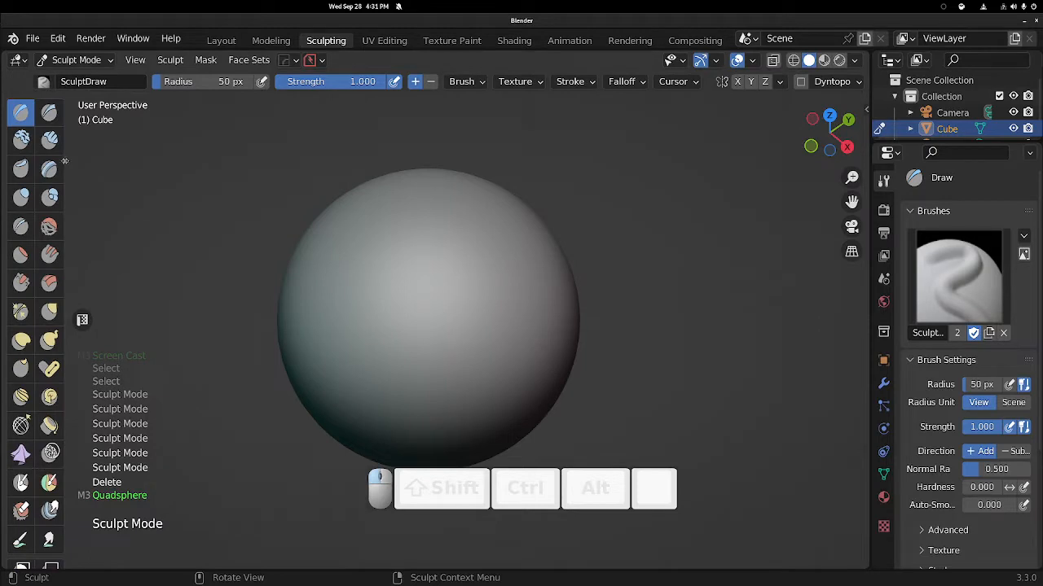
key(t)
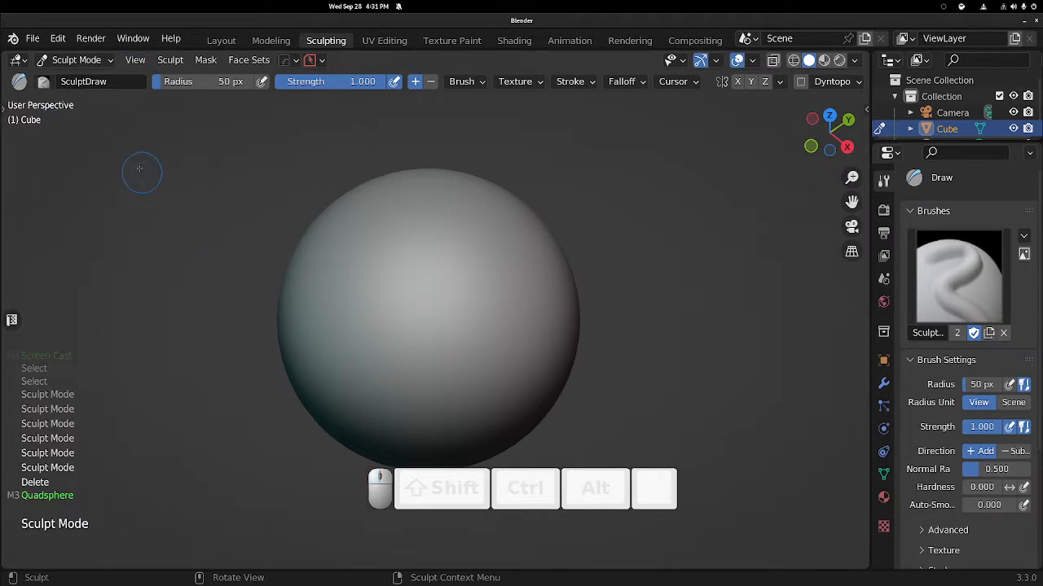
Select the Blob brush from the sculpt brush menu.
key(shift+space)
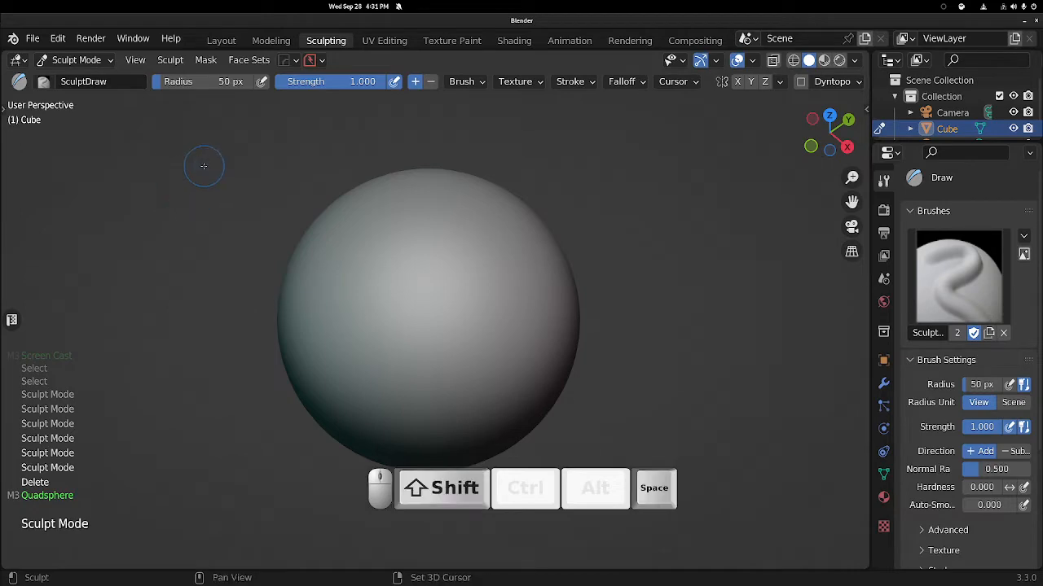
key(4)
key(shift+space)
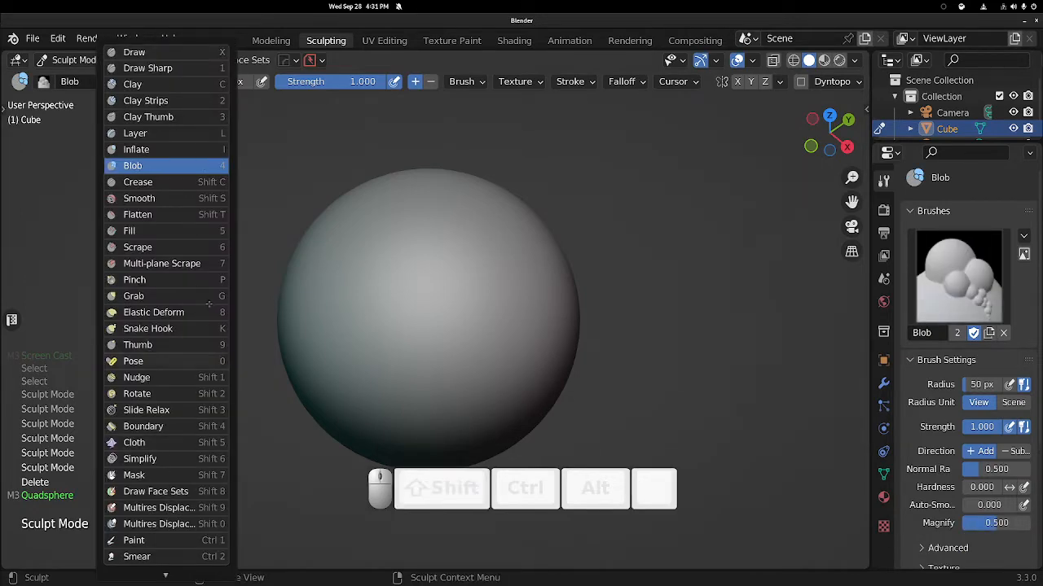
scroll(185, 492, down, 3)
scroll(185, 492, up, 3)
scroll(185, 492, down, 8)
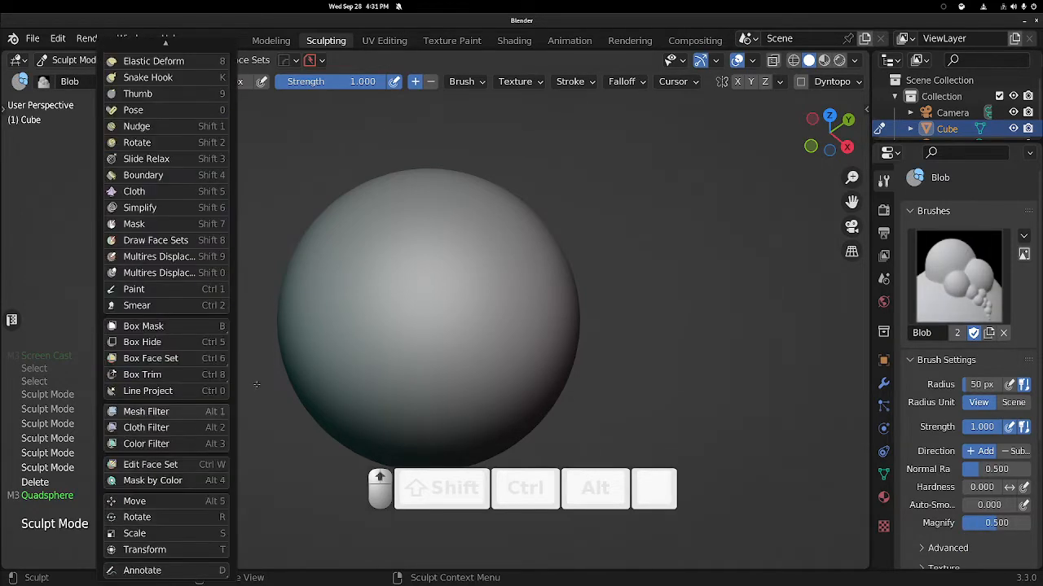
key(Escape)
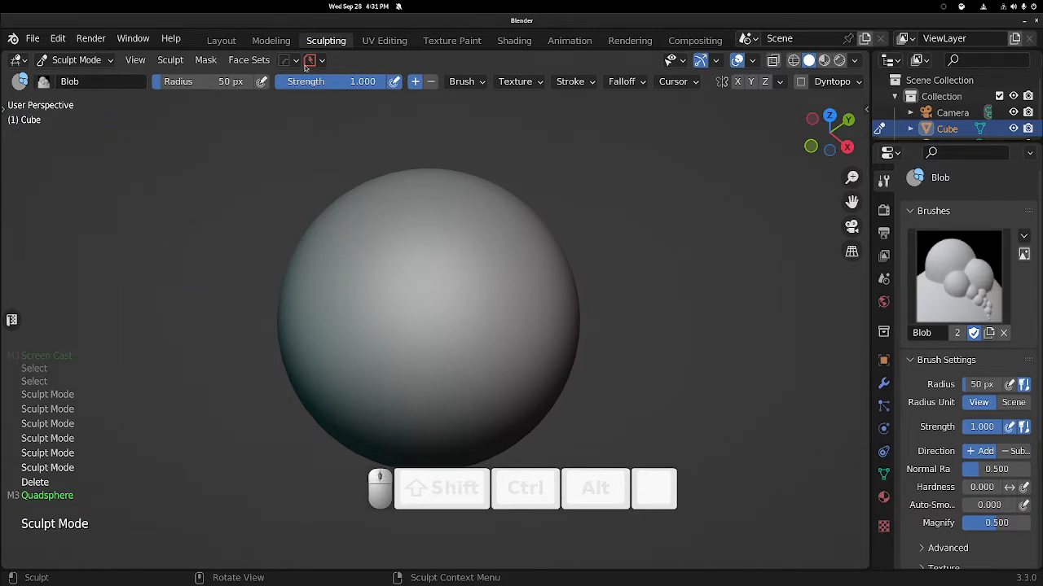
Browse the brush selector and the Brush, Texture, Stroke and Falloff settings of the Blob brush.
click(47, 84)
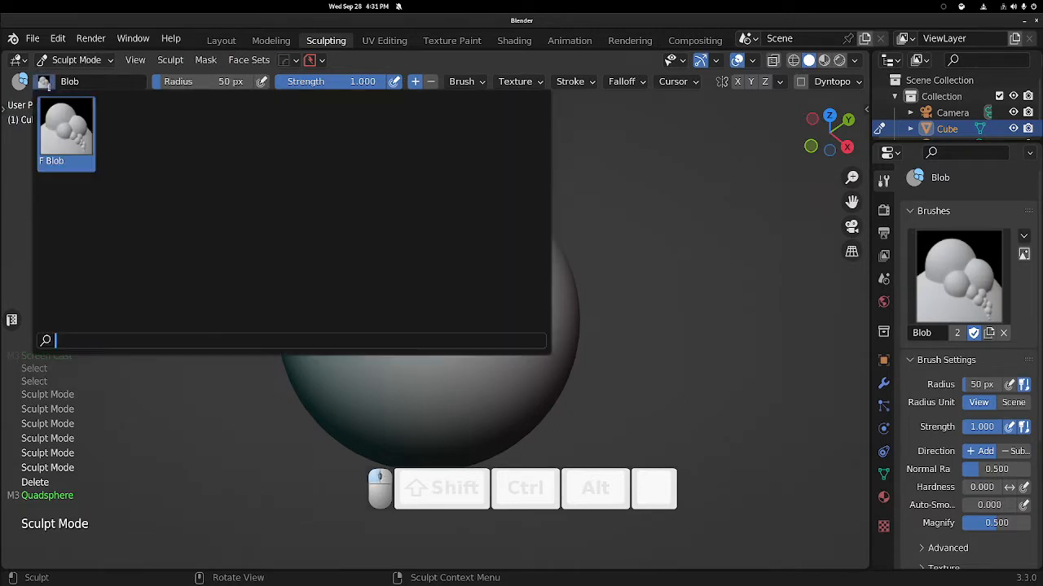
click(47, 83)
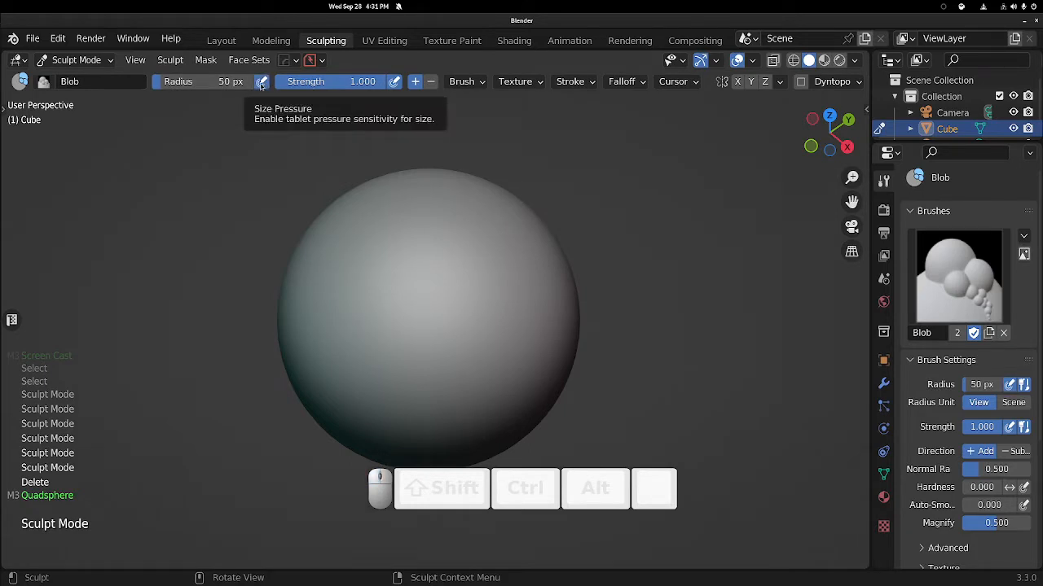
click(484, 86)
click(484, 86)
click(542, 86)
click(543, 86)
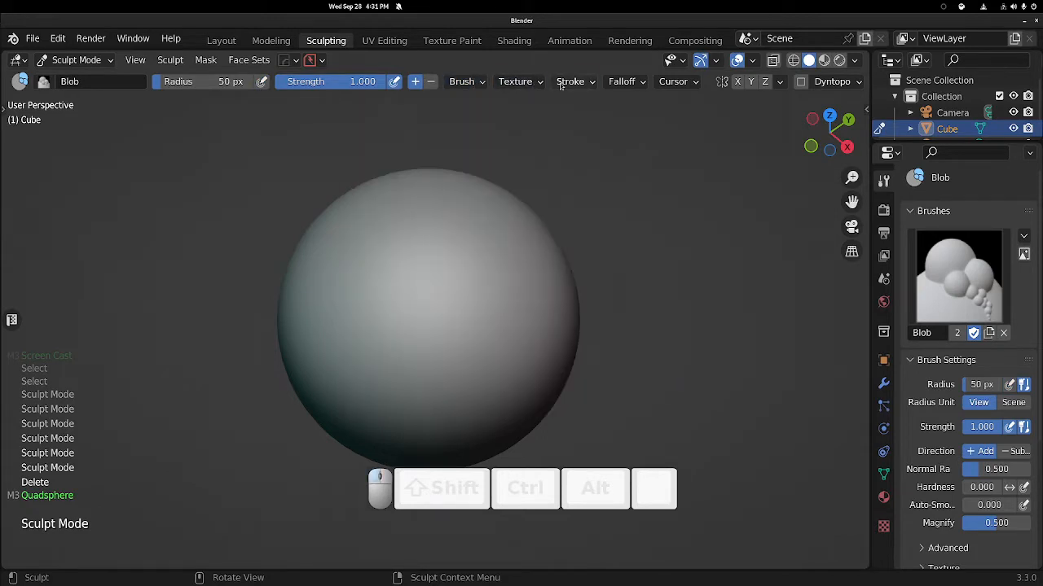
click(570, 82)
click(570, 81)
click(676, 81)
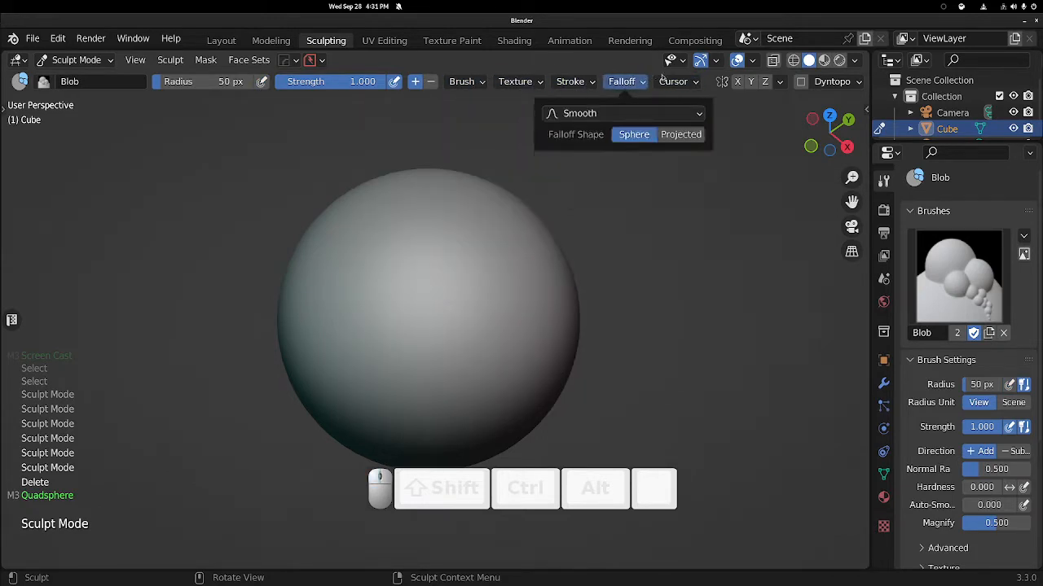
Enable X-axis mesh symmetry for sculpting.
scroll(702, 82, down, 2)
scroll(607, 205, down, 5)
scroll(685, 84, down, 6)
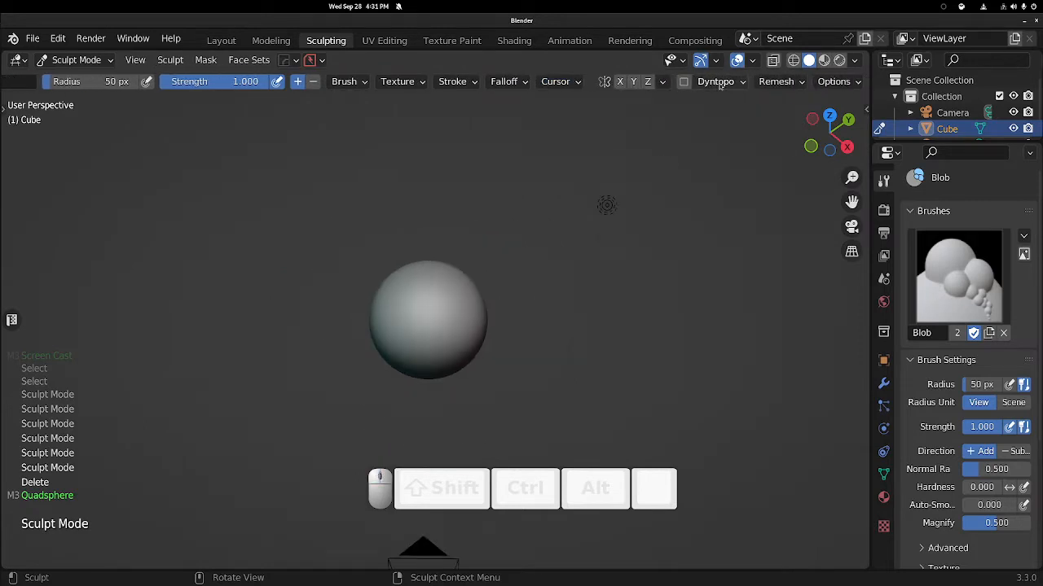
click(620, 84)
Sculpt blob bulges across the upper part of the sphere with the Blob brush.
scroll(419, 308, up, 5)
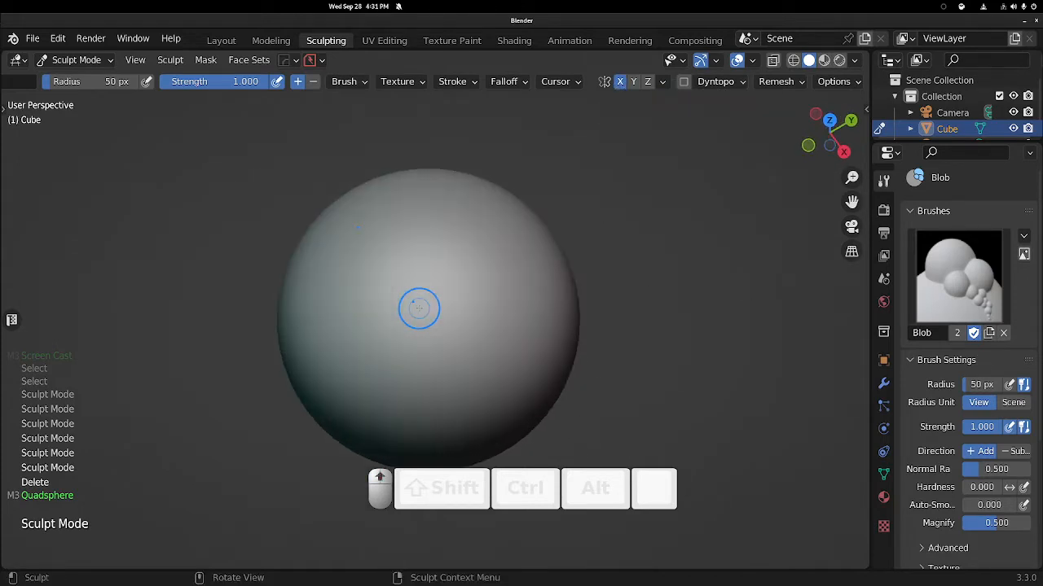
middle_drag(418, 308, 525, 278)
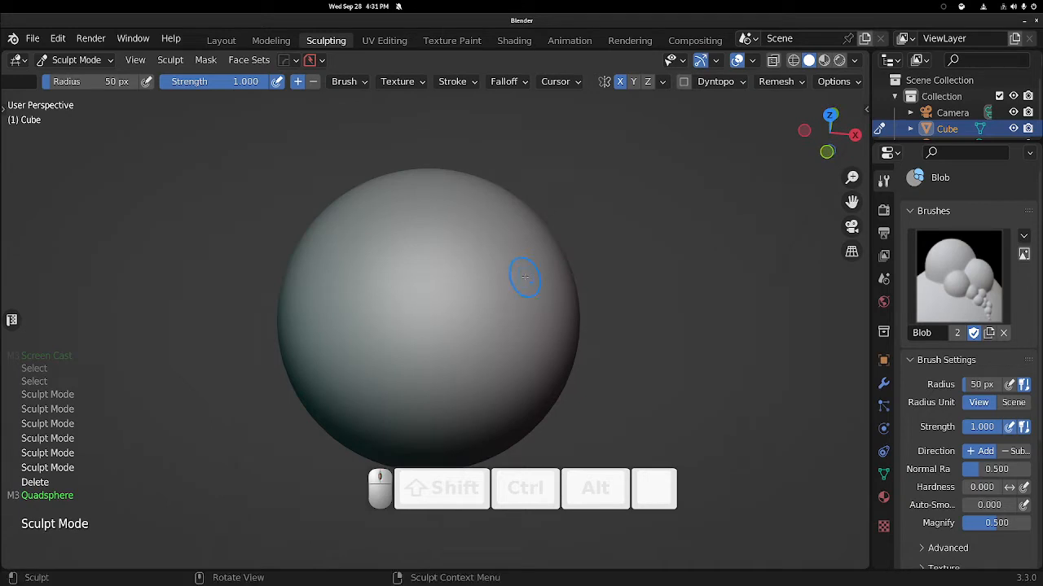
mouse_move(514, 214)
mouse_down()
mouse_move(499, 273)
mouse_move(530, 302)
mouse_move(488, 326)
mouse_move(520, 243)
mouse_up()
mouse_move(513, 289)
middle_down()
mouse_move(465, 256)
mouse_move(444, 305)
middle_up()
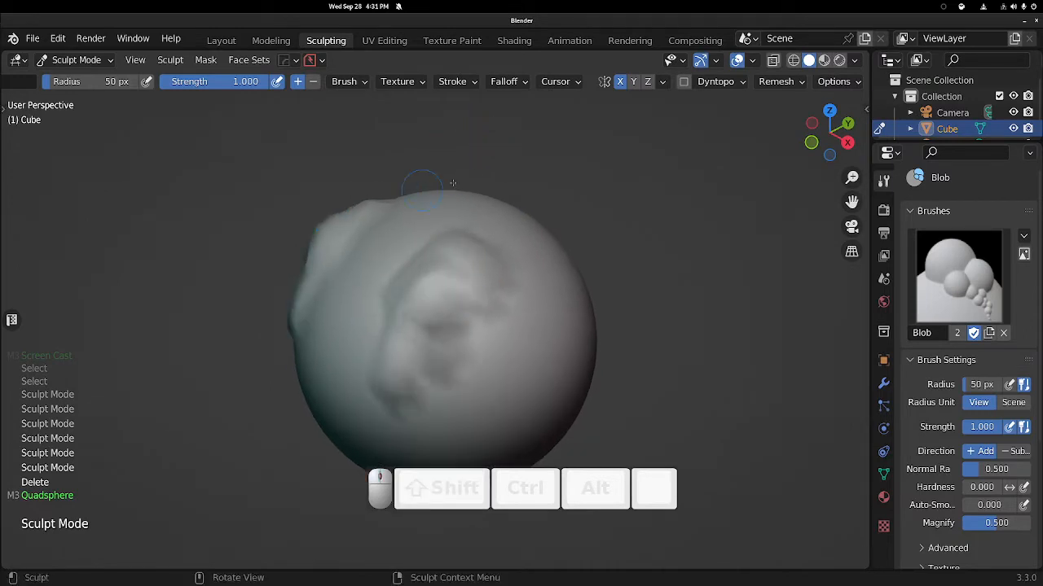
middle_drag(454, 242, 508, 158)
mouse_move(508, 158)
middle_down()
mouse_move(480, 196)
mouse_move(501, 225)
middle_up()
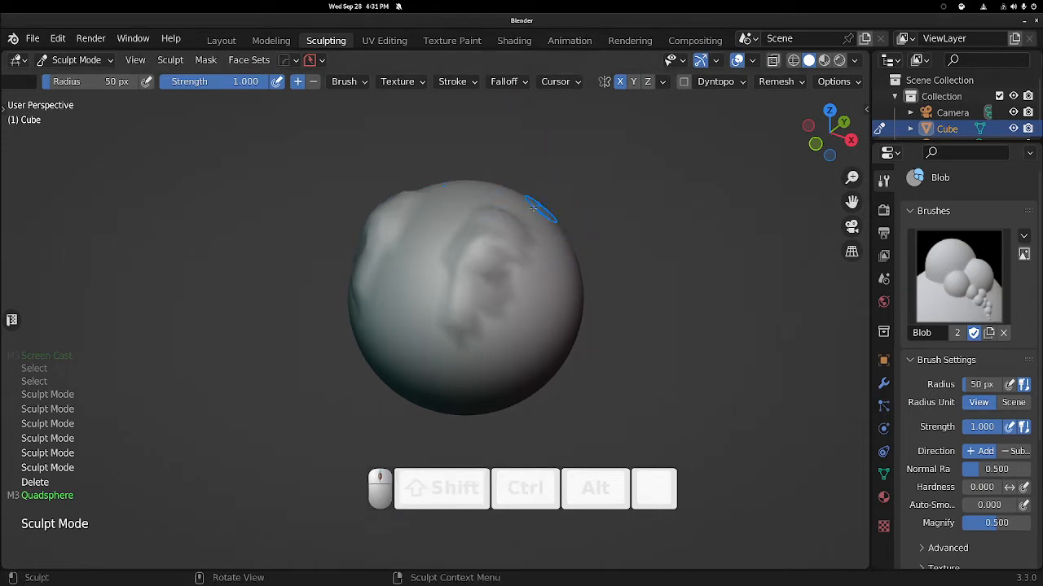
middle_drag(534, 208, 504, 226)
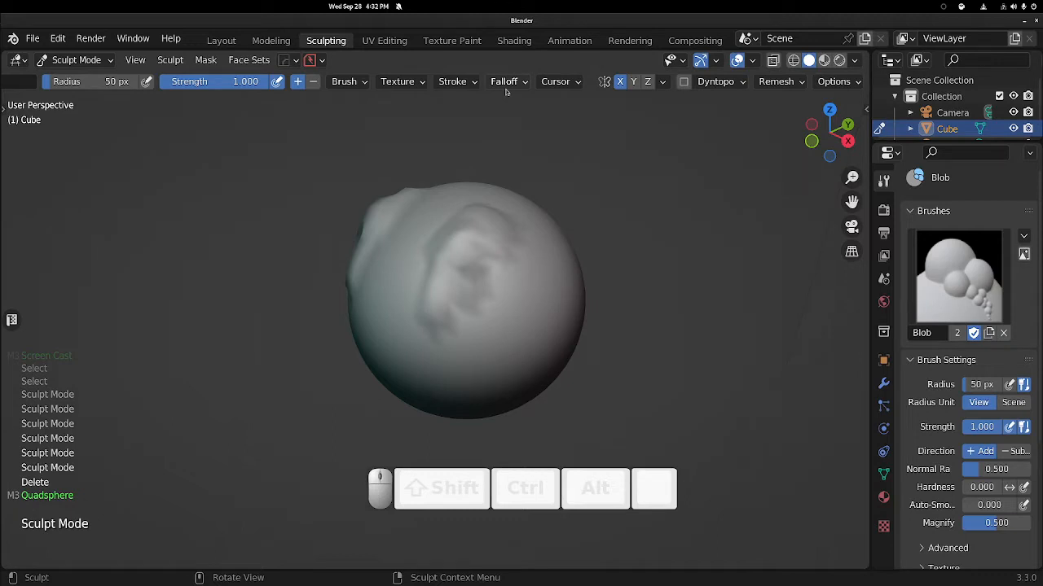
right_click(493, 268)
mouse_move(496, 244)
middle_down()
mouse_move(514, 195)
mouse_move(541, 167)
middle_up()
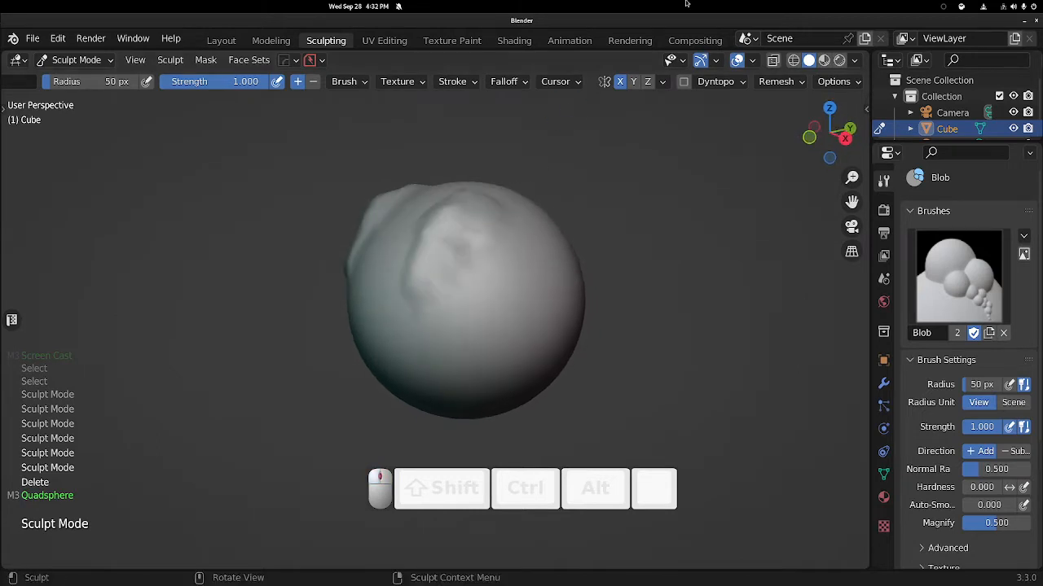
Open the sidebar's Tool tab and inspect the Remesh and Options settings.
click(668, 82)
click(794, 83)
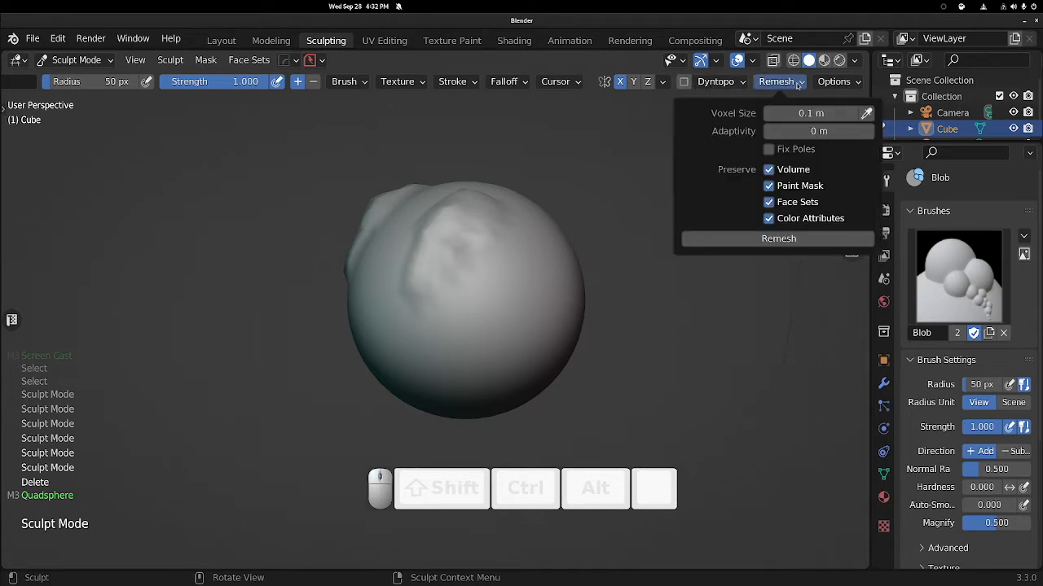
click(847, 82)
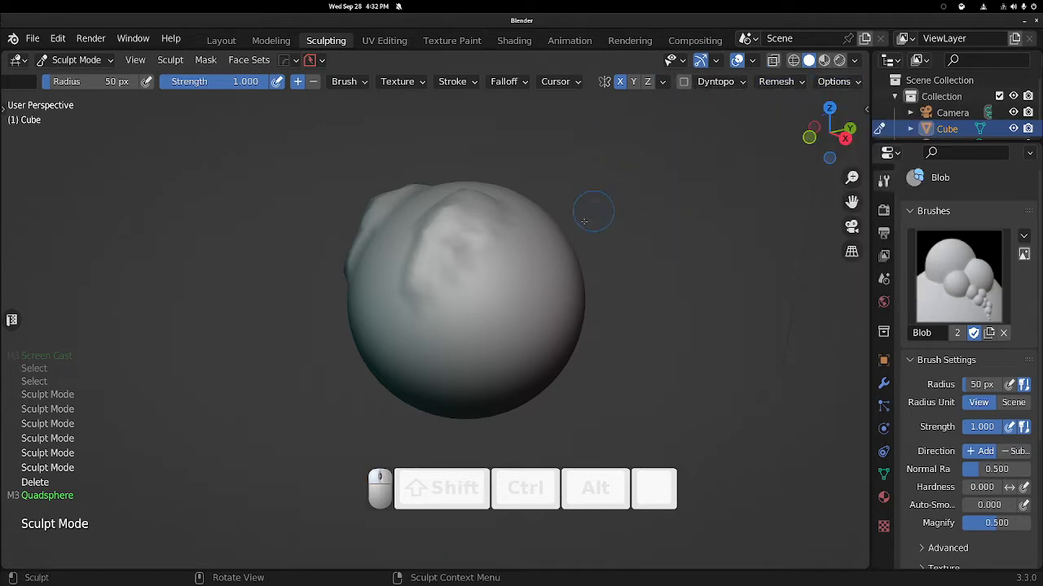
mouse_move(595, 209)
middle_down()
mouse_move(571, 207)
mouse_move(589, 214)
middle_up()
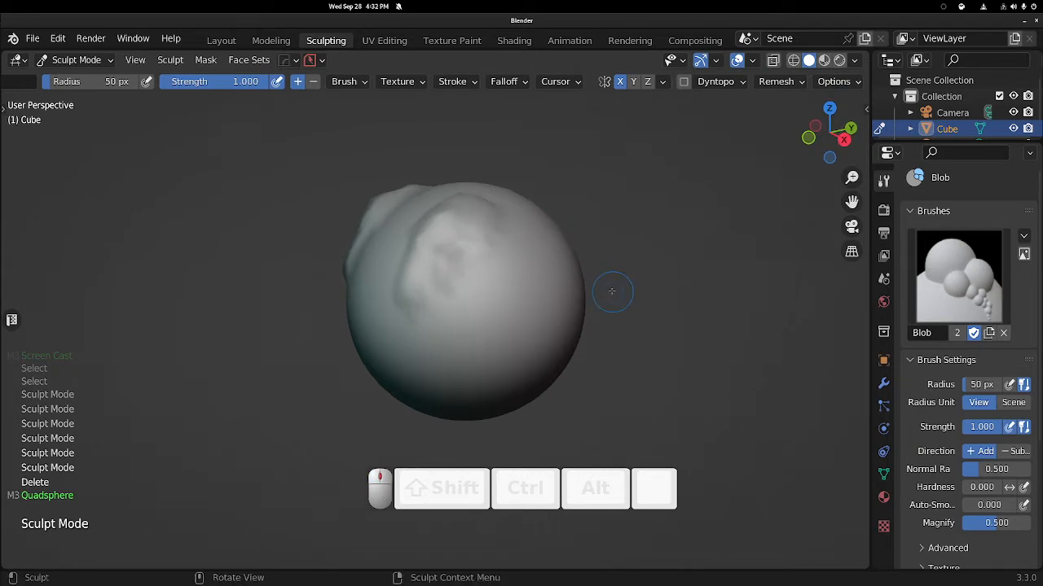
key(n)
click(860, 129)
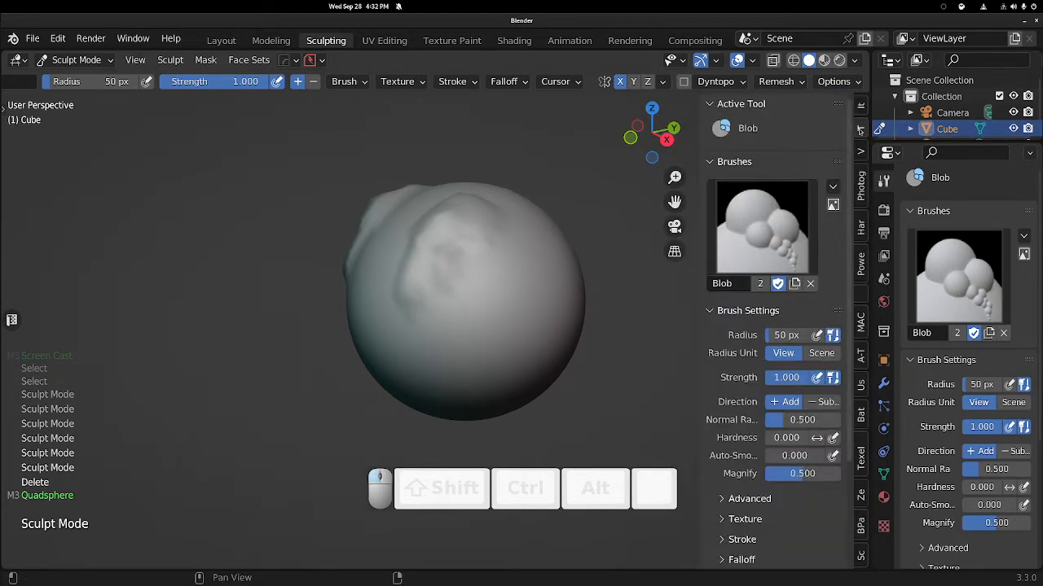
drag(850, 130, 853, 221)
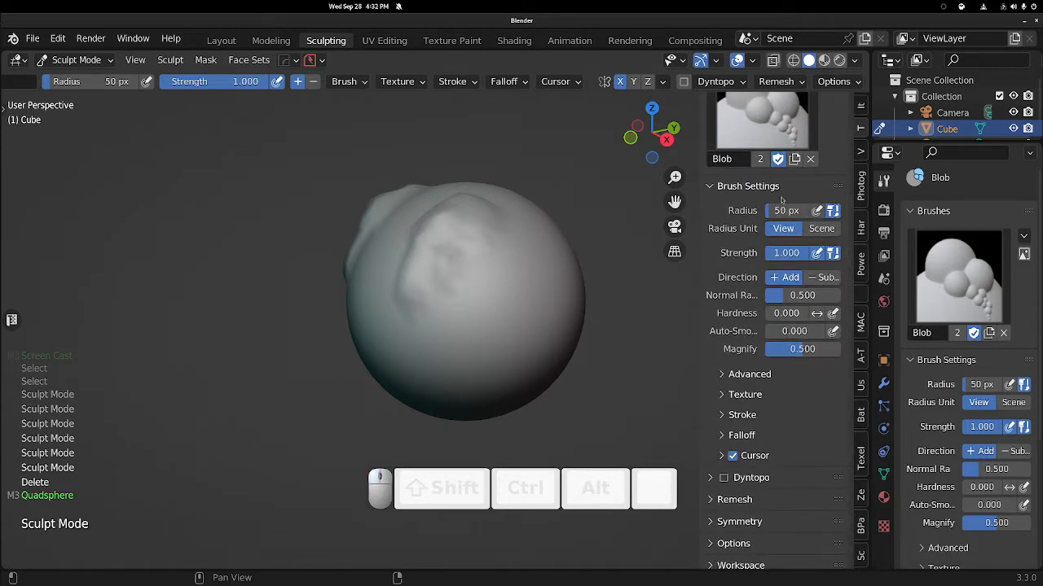
click(712, 500)
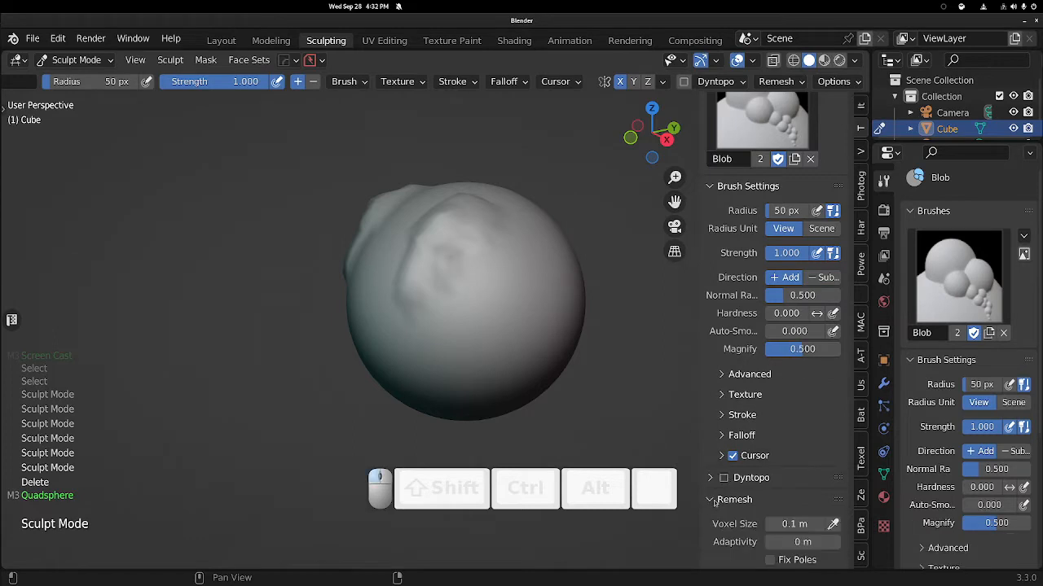
click(715, 501)
Enable Dynamic Topology and sculpt more blob strokes over the top of the sphere.
key(ctrl+d)
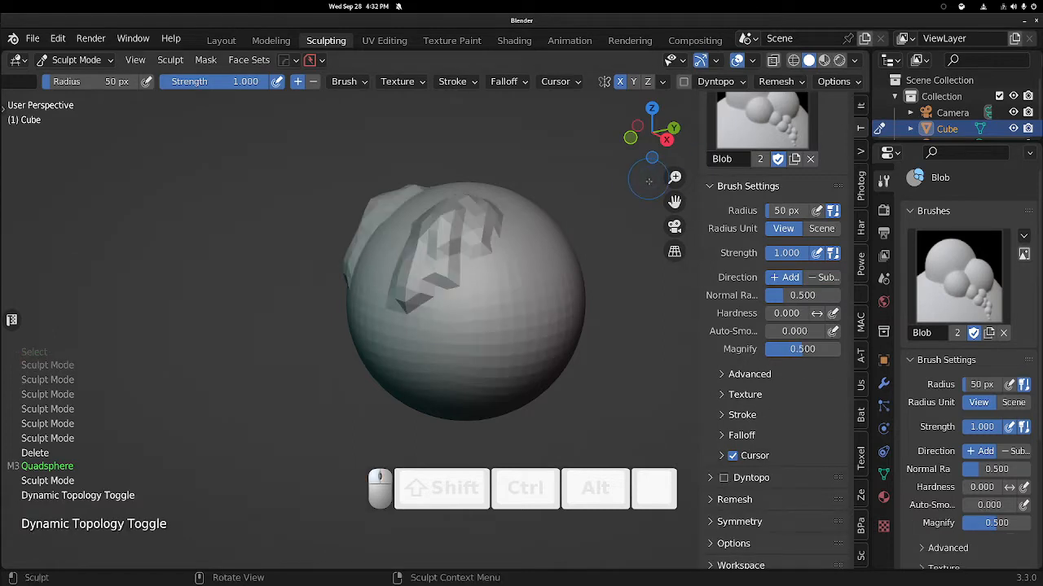
mouse_move(577, 244)
middle_down()
mouse_move(600, 260)
mouse_move(566, 262)
mouse_move(566, 276)
middle_up()
ctrl+middle_drag(566, 276, 532, 224)
mouse_move(523, 194)
mouse_down()
mouse_move(531, 259)
mouse_move(556, 243)
mouse_up()
shift+middle_drag(568, 241, 519, 246)
mouse_move(518, 246)
middle_down()
mouse_move(504, 244)
mouse_move(570, 224)
mouse_move(502, 146)
middle_up()
key(ctrl+shift+z)
mouse_move(475, 240)
shift+middle_down()
mouse_move(479, 256)
mouse_move(499, 244)
shift+middle_up()
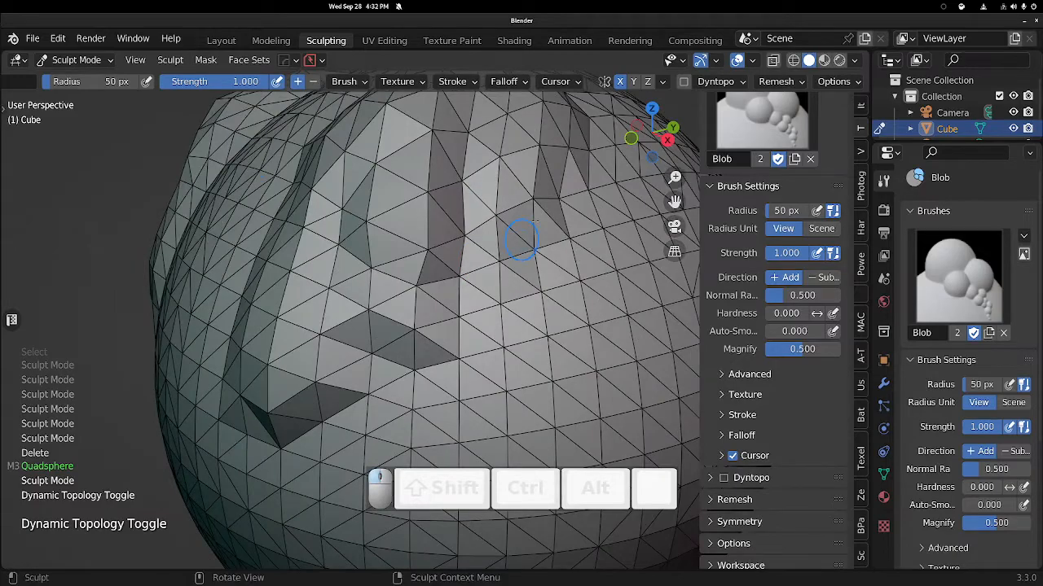
click(684, 82)
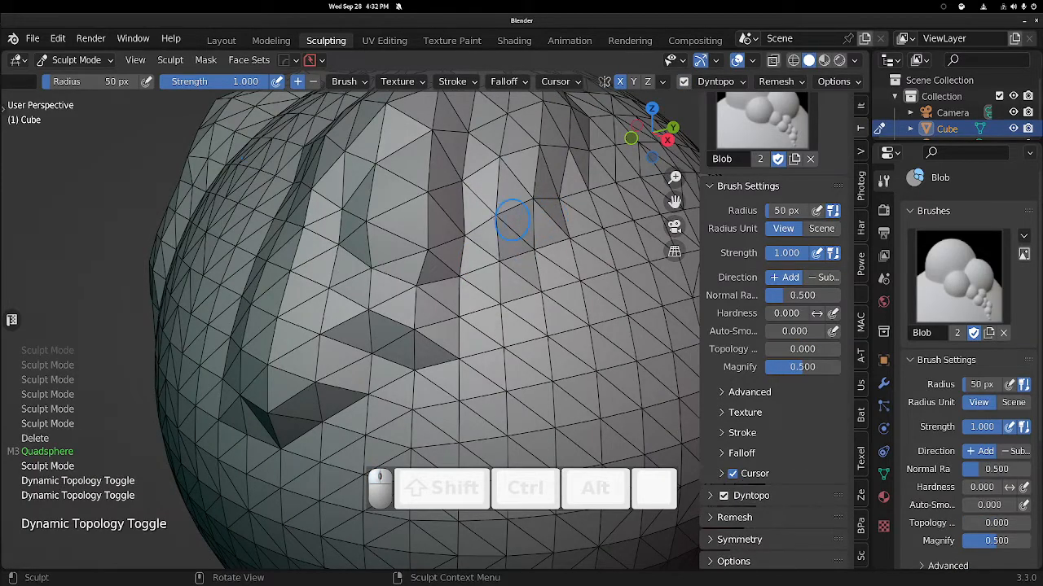
Continue sculpting Blob strokes across the upper sphere with Dynamic Topology active.
mouse_move(508, 225)
ctrl+mouse_down()
mouse_move(501, 317)
mouse_move(505, 257)
ctrl+mouse_up()
ctrl+middle_drag(504, 258, 505, 179)
mouse_move(533, 204)
mouse_down()
mouse_move(554, 155)
mouse_move(562, 171)
mouse_move(518, 268)
mouse_up()
shift+middle_drag(521, 244, 310, 383)
middle_drag(534, 220, 506, 242)
shift+middle_drag(424, 334, 526, 180)
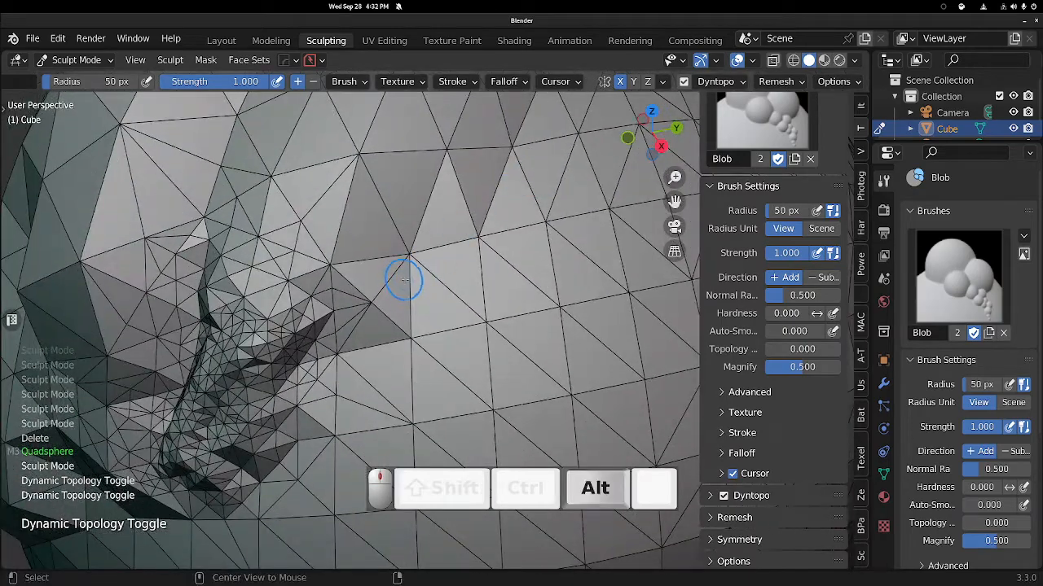
Build up a dense Dyntopo bulge near the centre of the upper sphere with repeated Blob strokes.
alt+middle_click(402, 279)
scroll(414, 293, down, 5)
middle_drag(415, 292, 428, 265)
shift+middle_drag(456, 245, 508, 155)
alt+middle_click(438, 269)
mouse_move(440, 270)
middle_down()
mouse_move(469, 276)
mouse_move(508, 245)
middle_up()
mouse_move(479, 202)
middle_down()
mouse_move(470, 232)
mouse_move(478, 202)
middle_up()
drag(481, 216, 481, 220)
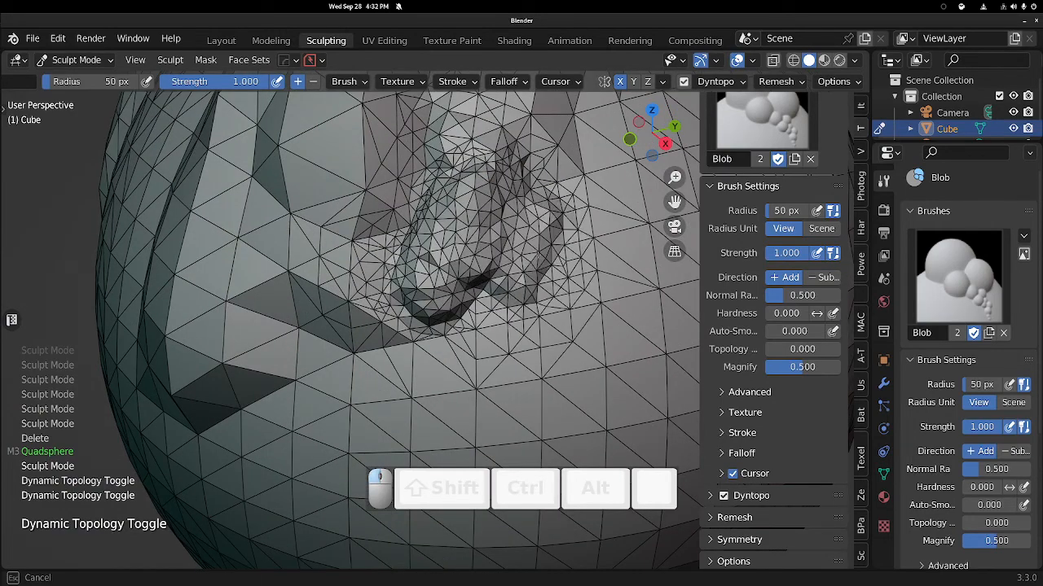
drag(483, 220, 500, 221)
mouse_move(499, 222)
middle_down()
mouse_move(476, 224)
mouse_move(515, 233)
mouse_move(486, 195)
mouse_move(500, 181)
mouse_move(579, 202)
mouse_move(443, 269)
mouse_move(464, 282)
mouse_move(486, 240)
mouse_move(503, 256)
middle_up()
alt+middle_click(516, 236)
shift+middle_drag(503, 256, 569, 186)
alt+middle_drag(439, 242, 466, 213)
shift+middle_drag(453, 267, 493, 181)
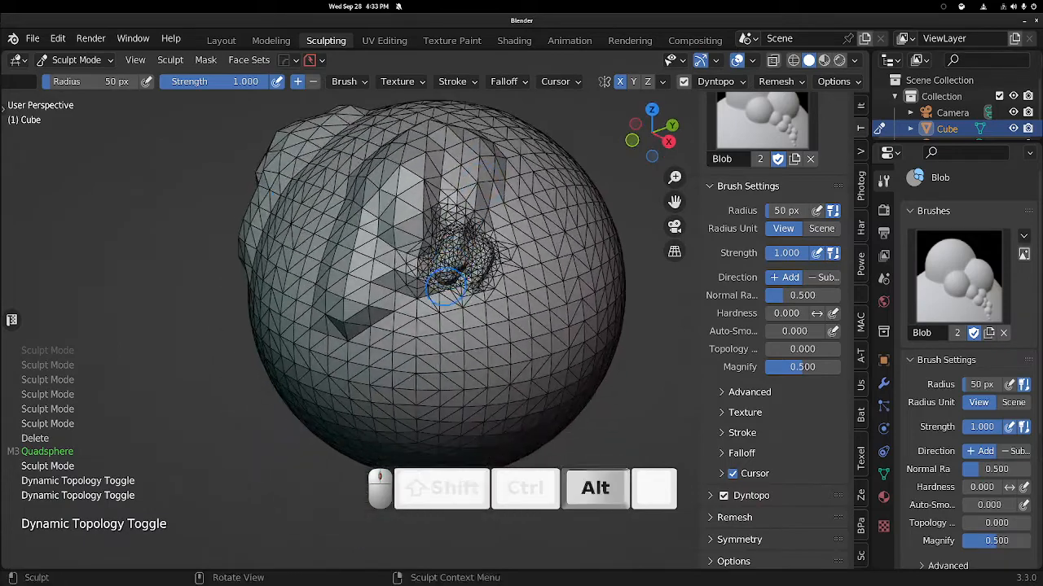
Add Blob strokes around the edges of the dense bulge.
mouse_move(446, 287)
ctrl+middle_down()
mouse_move(448, 210)
mouse_move(480, 230)
ctrl+middle_up()
alt+middle_drag(444, 187, 468, 191)
drag(444, 316, 472, 320)
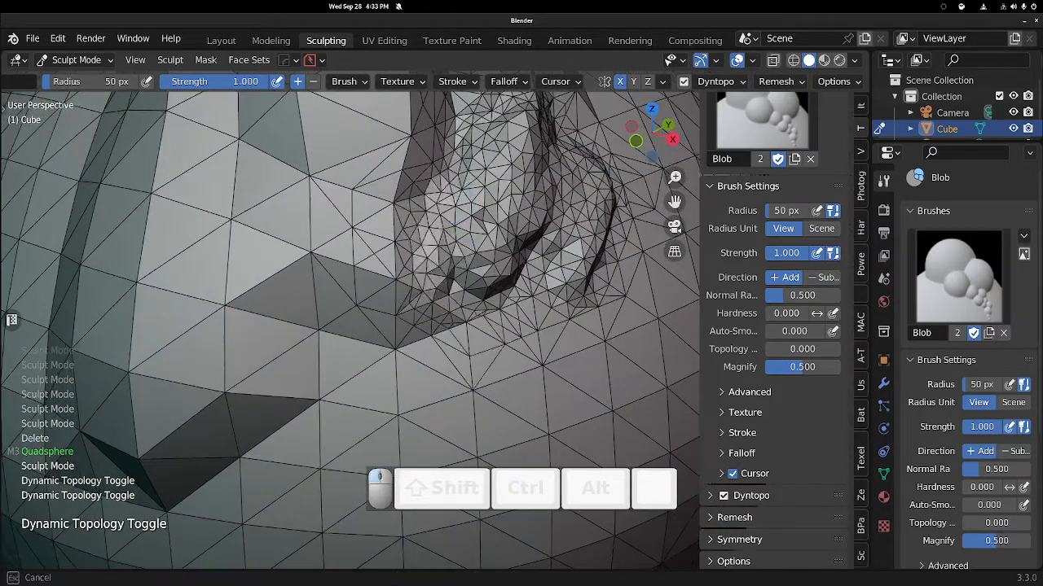
mouse_move(453, 233)
middle_down()
mouse_move(494, 160)
mouse_move(471, 231)
middle_up()
middle_drag(480, 220, 399, 122)
alt+middle_click(375, 180)
middle_drag(441, 177, 466, 192)
Try toggling X-ray, wireframe and overlay display in the viewport.
click(753, 62)
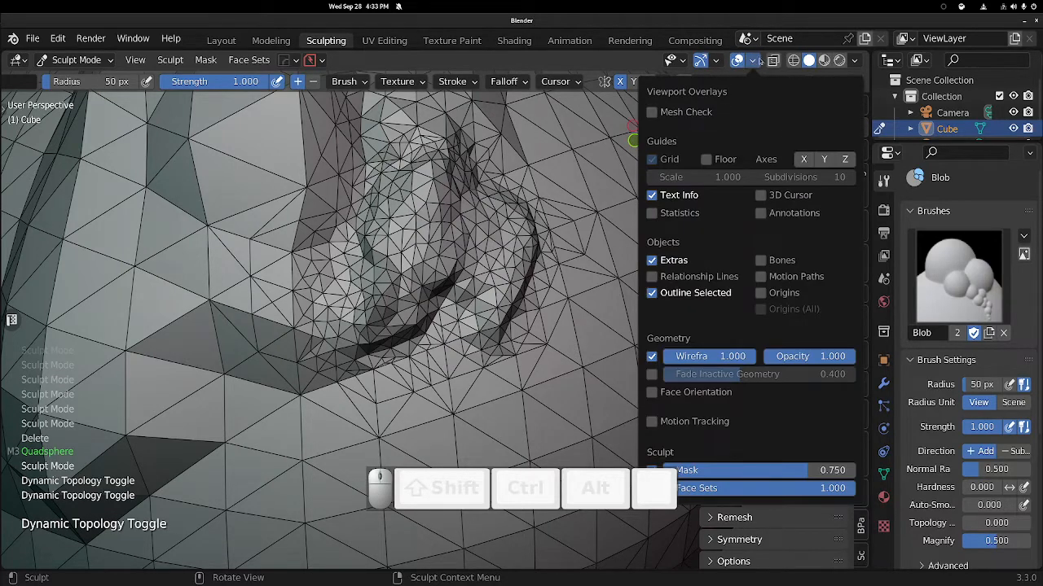
key(alt+z)
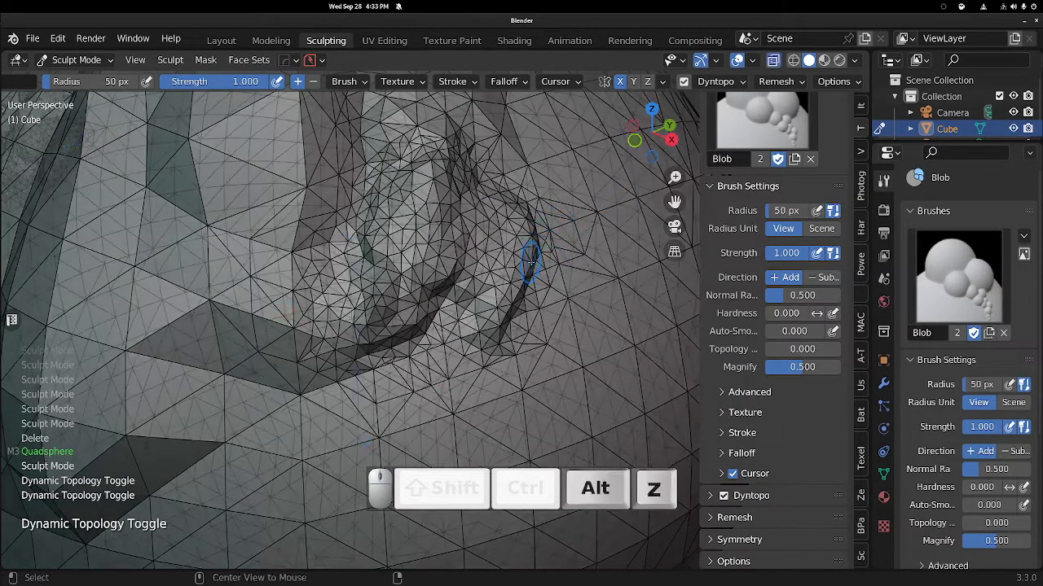
key(alt+x)
mouse_move(563, 229)
middle_down()
mouse_move(584, 233)
mouse_move(535, 165)
mouse_move(531, 233)
mouse_move(562, 196)
mouse_move(552, 176)
mouse_move(520, 183)
middle_up()
key(Escape)
key(alt+z)
key(shift+z)
mouse_move(546, 233)
middle_down()
mouse_move(583, 229)
mouse_move(544, 217)
middle_up()
key(shift+z)
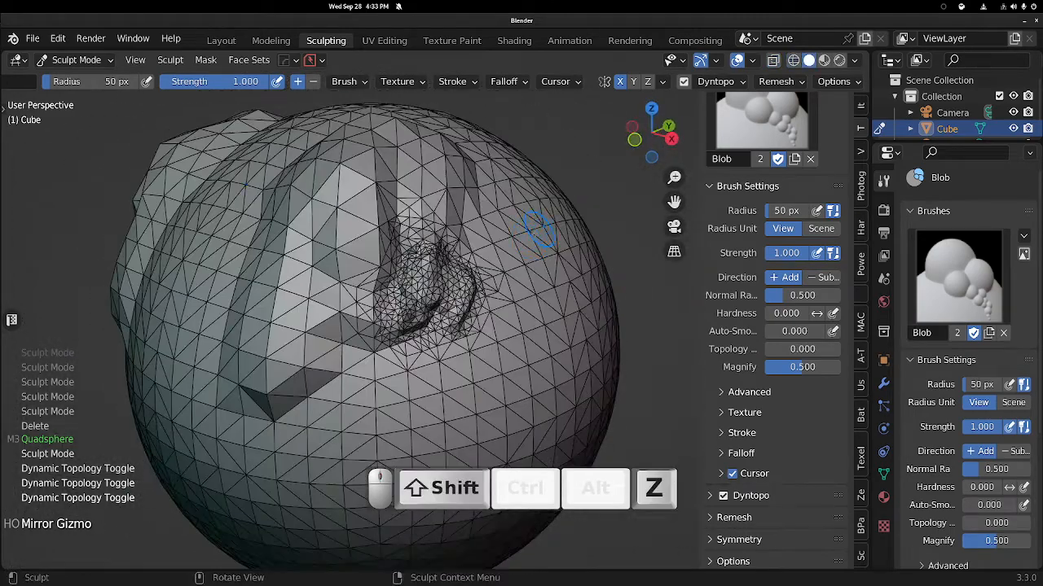
key(z)
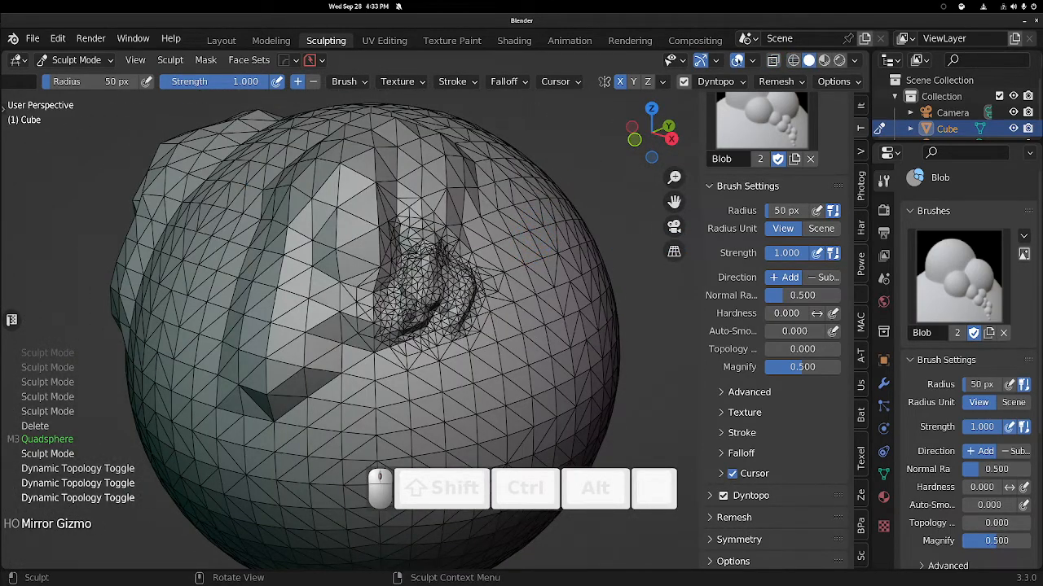
click(755, 60)
click(755, 60)
click(755, 60)
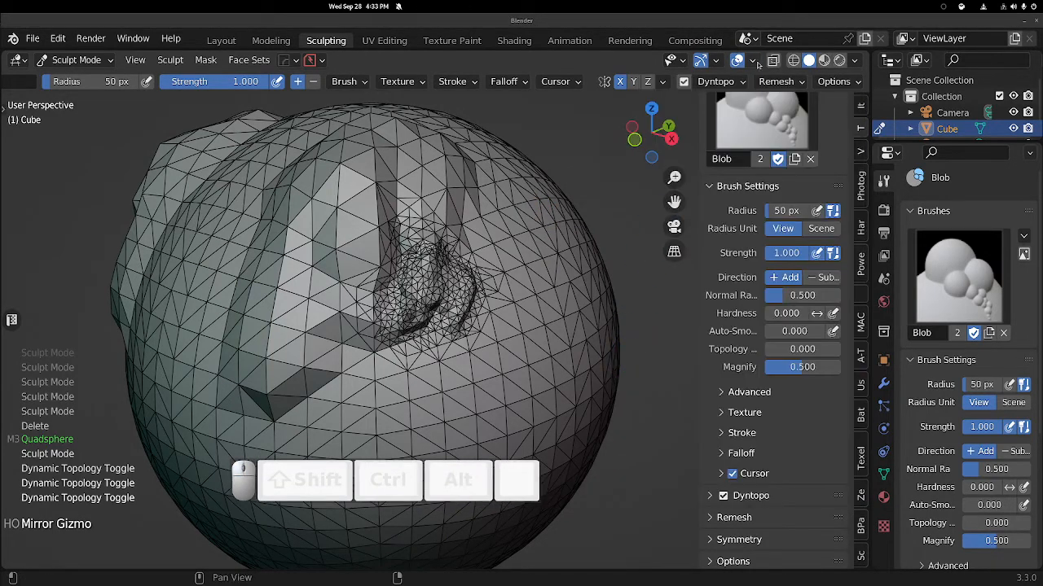
Enable Cavity in the viewport shading options.
click(855, 61)
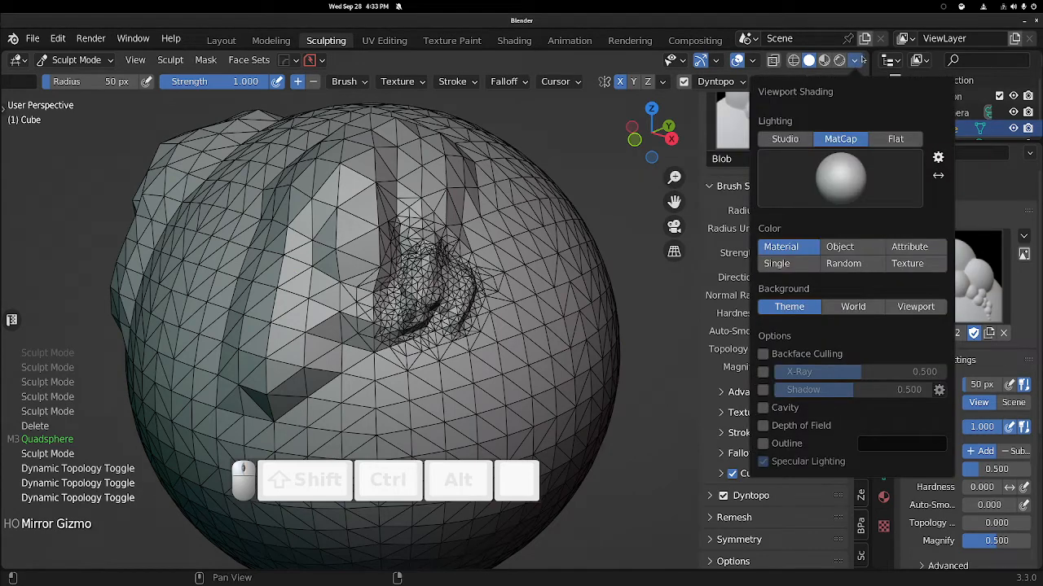
click(859, 61)
click(857, 61)
click(763, 410)
Sculpt more Blob strokes beside the dense bulge on the sphere's upper side.
middle_drag(458, 286, 481, 285)
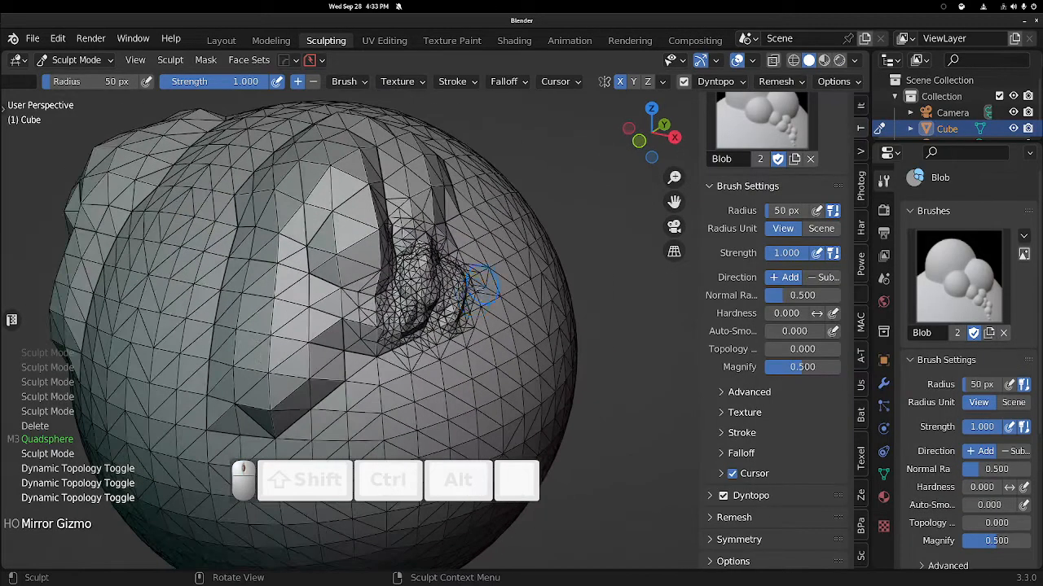
key(ctrl+shift+z)
middle_drag(539, 255, 477, 233)
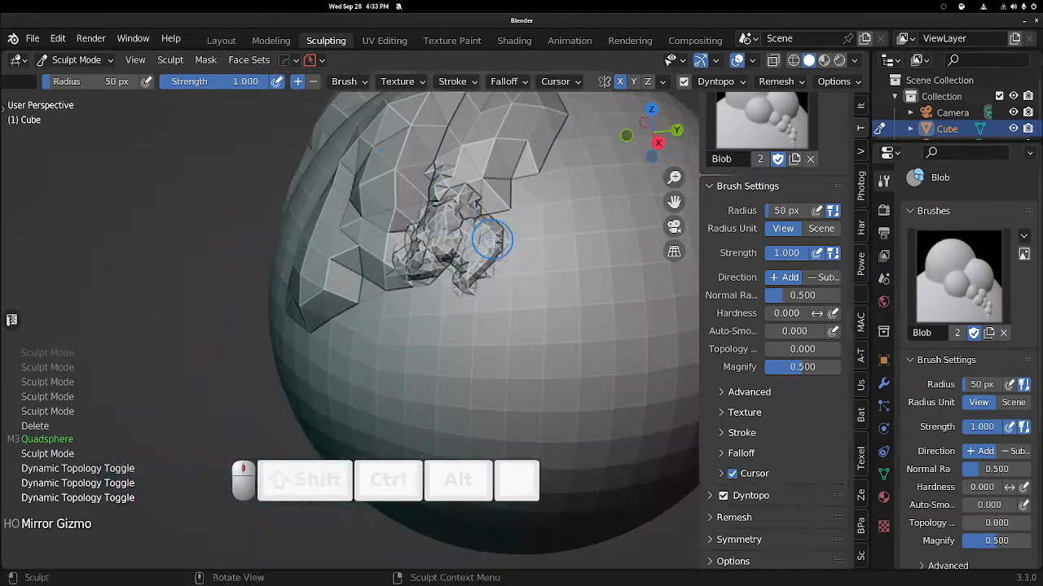
ctrl+middle_drag(444, 287, 475, 166)
mouse_move(475, 166)
mouse_down()
mouse_move(465, 218)
mouse_move(481, 238)
mouse_move(482, 228)
mouse_up()
middle_drag(482, 220, 504, 227)
mouse_move(496, 155)
mouse_down()
mouse_move(501, 175)
mouse_move(557, 175)
mouse_move(541, 236)
mouse_up()
shift+middle_drag(524, 236, 511, 281)
Extend the bulge with further Blob strokes along its upper edge.
middle_drag(505, 260, 453, 250)
ctrl+middle_drag(448, 220, 435, 274)
mouse_move(405, 264)
mouse_down()
mouse_move(403, 322)
mouse_move(432, 300)
mouse_up()
middle_drag(465, 220, 486, 218)
shift+middle_drag(486, 219, 510, 195)
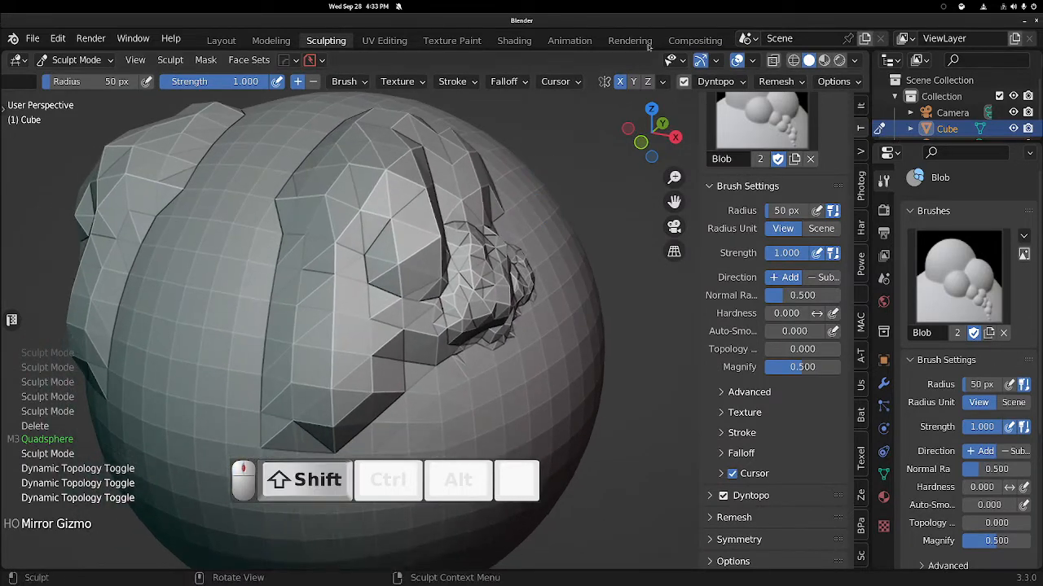
shift+middle_drag(469, 273, 498, 241)
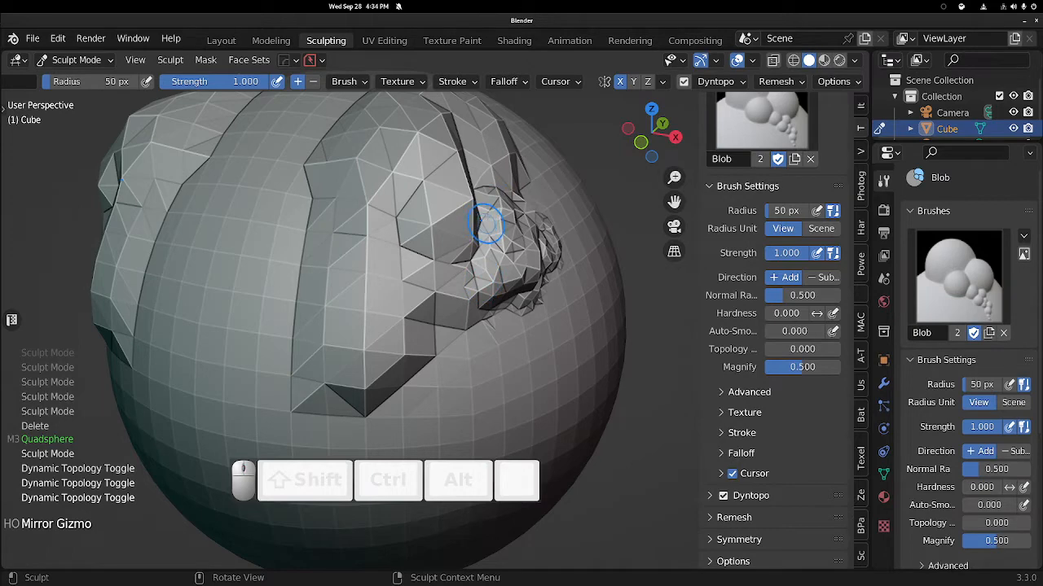
middle_drag(475, 133, 454, 233)
Sculpt Blob strokes over the upper bulges with the viewport switched to fullscreen.
key(ctrl+space)
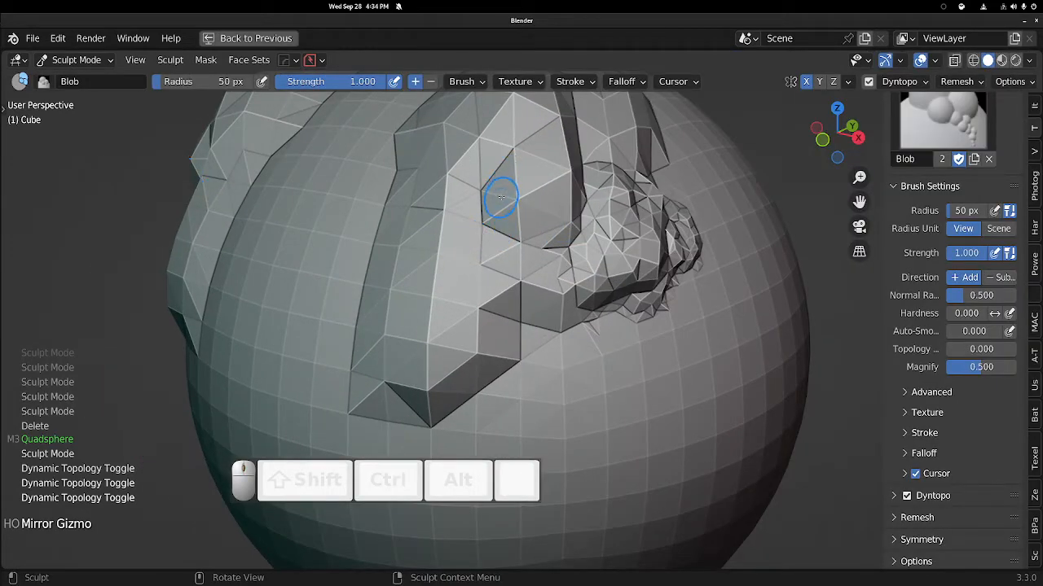
key(ctrl+space)
key(ctrl+alt+space)
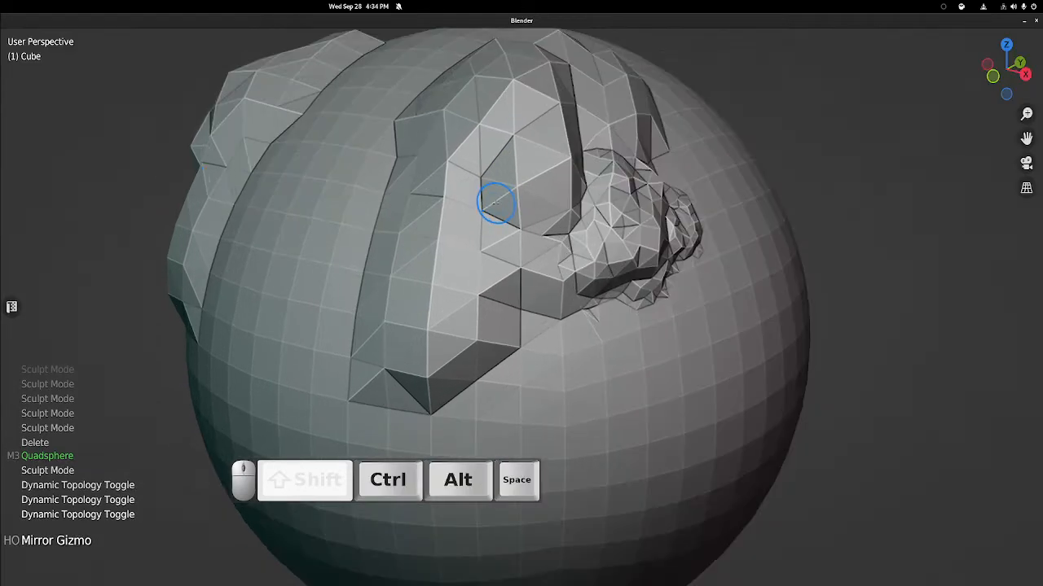
ctrl+middle_drag(503, 209, 489, 236)
mouse_move(470, 220)
mouse_down()
mouse_move(458, 273)
mouse_move(521, 281)
mouse_move(533, 262)
mouse_up()
mouse_move(573, 242)
middle_down()
mouse_move(575, 252)
mouse_move(525, 213)
middle_up()
shift+middle_drag(525, 214, 535, 233)
shift+middle_drag(649, 249, 568, 250)
mouse_move(515, 249)
mouse_down()
mouse_move(494, 310)
mouse_move(562, 269)
mouse_move(587, 312)
mouse_up()
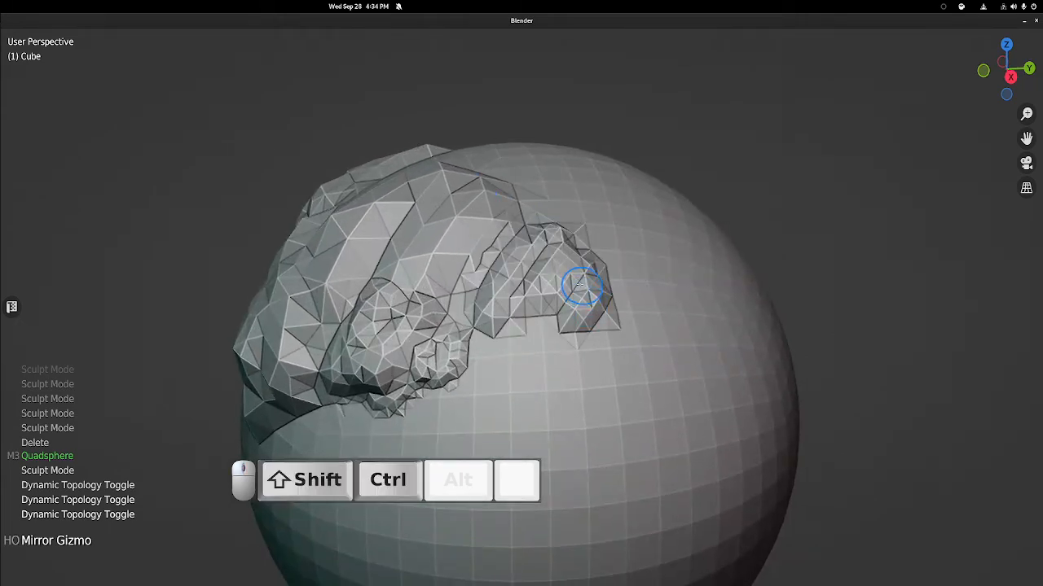
key(ctrl+shift+z)
key(ctrl+shift+z)
middle_drag(515, 228, 536, 210)
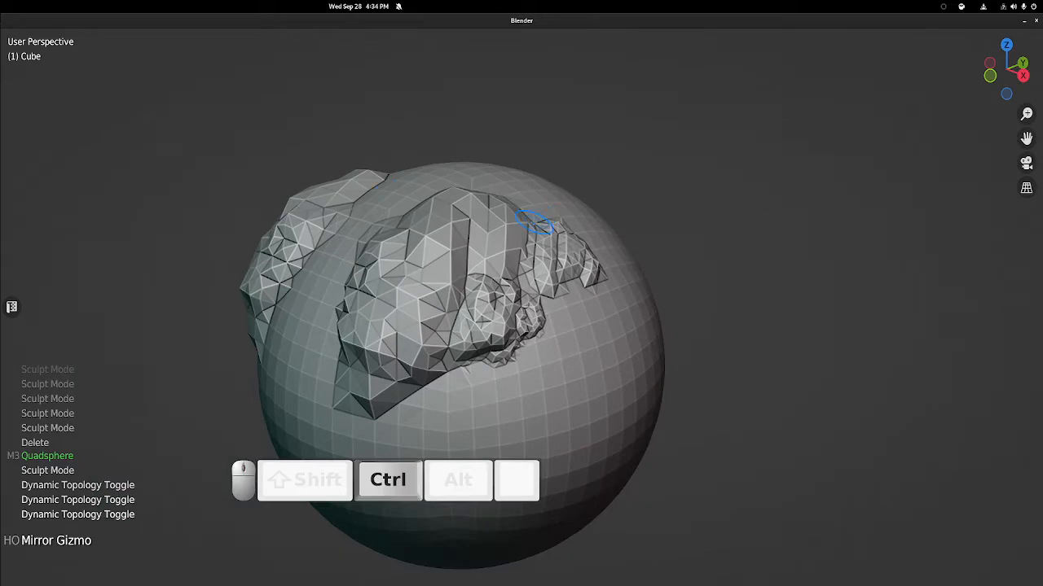
key(ctrl+alt+space)
shift+middle_drag(502, 243, 533, 219)
middle_drag(470, 187, 502, 200)
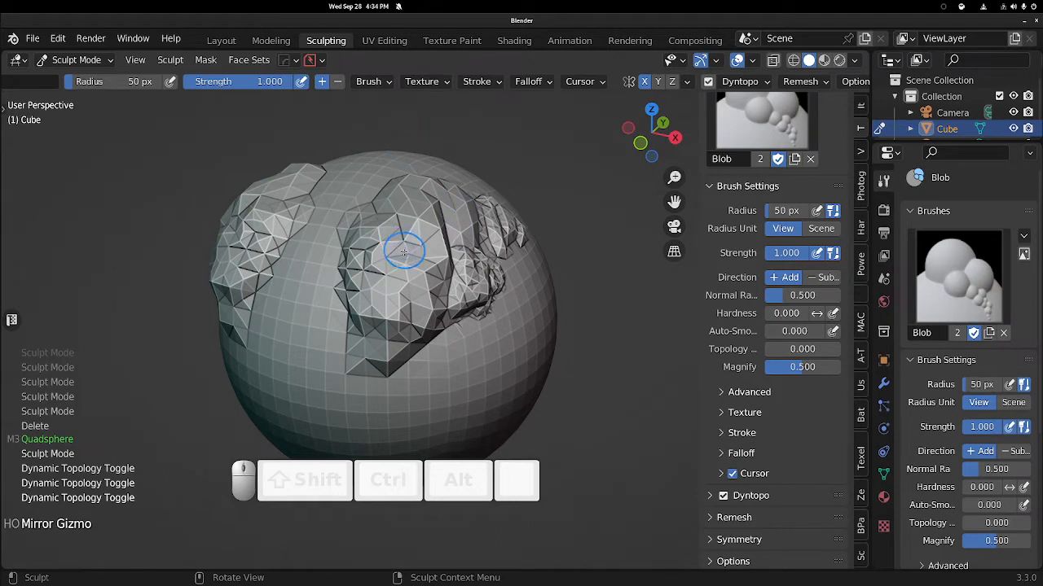
Set the brush radius to about 148 px and sculpt broad Blob strokes in a maximized viewport.
key(f)
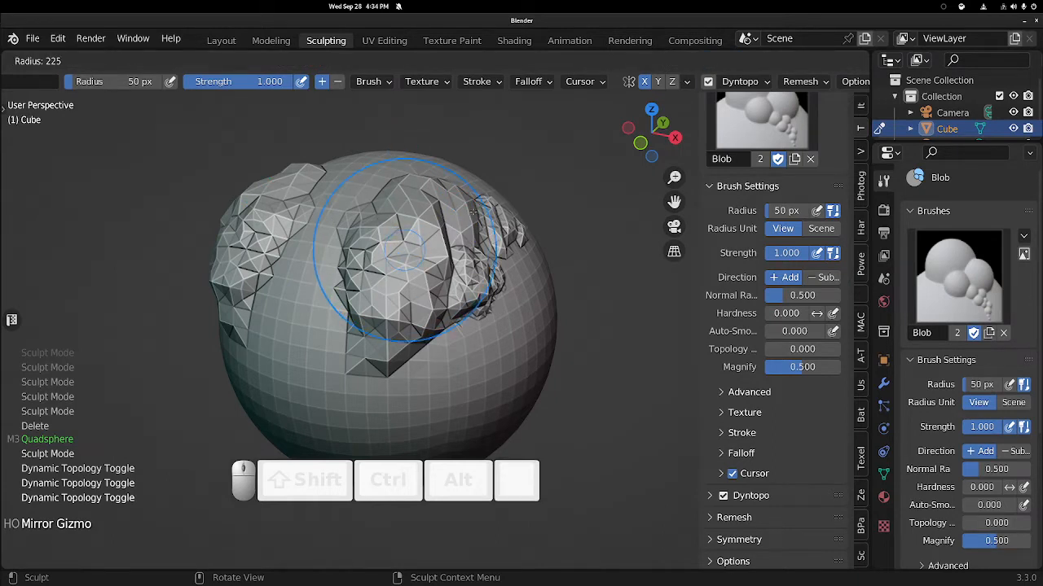
click(437, 228)
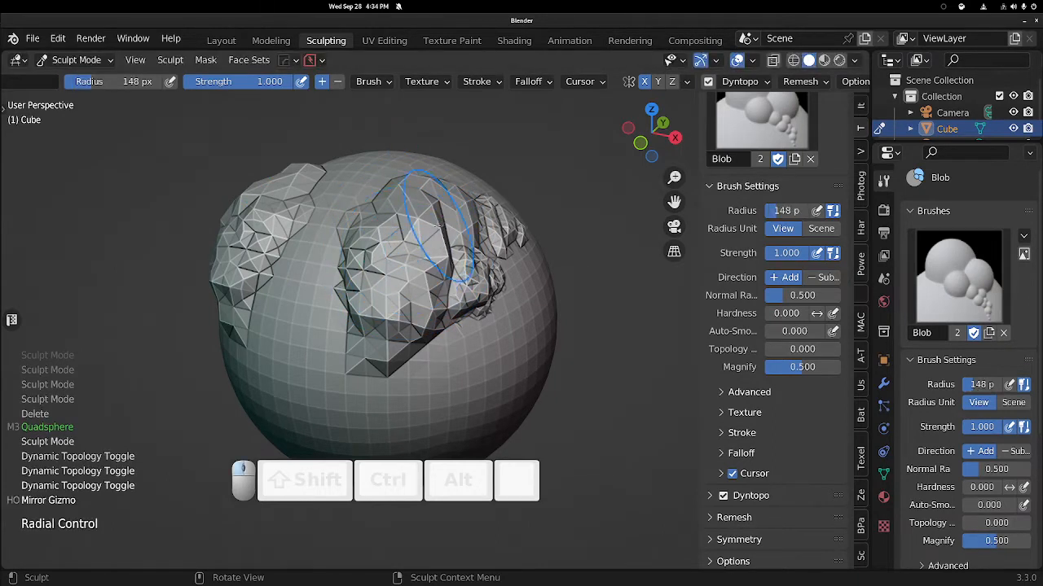
mouse_move(395, 256)
middle_down()
mouse_move(361, 256)
mouse_move(442, 198)
middle_up()
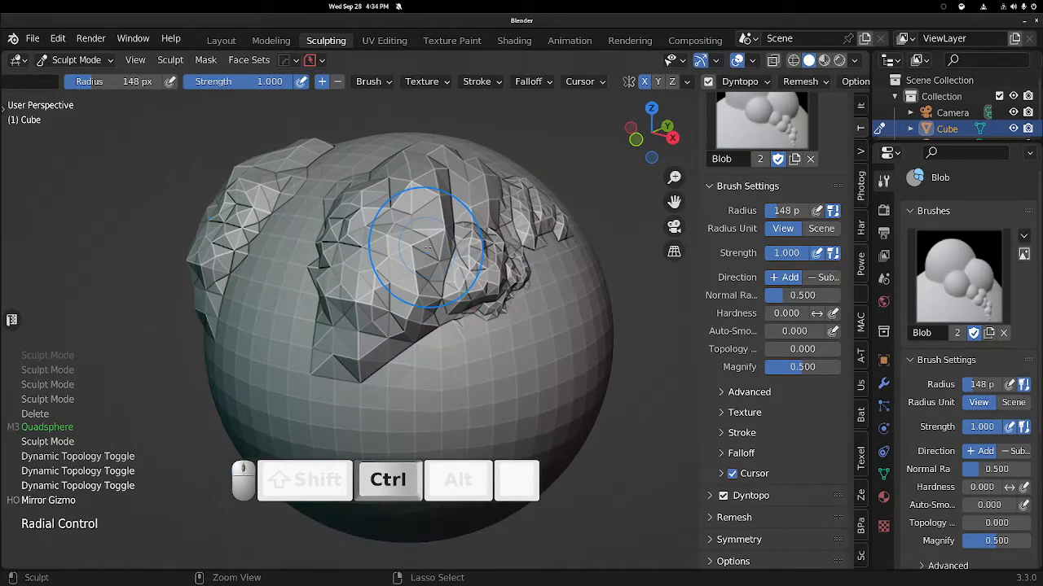
key(ctrl+space)
mouse_move(453, 242)
middle_down()
mouse_move(474, 159)
mouse_move(475, 242)
middle_up()
shift+middle_drag(476, 243, 435, 155)
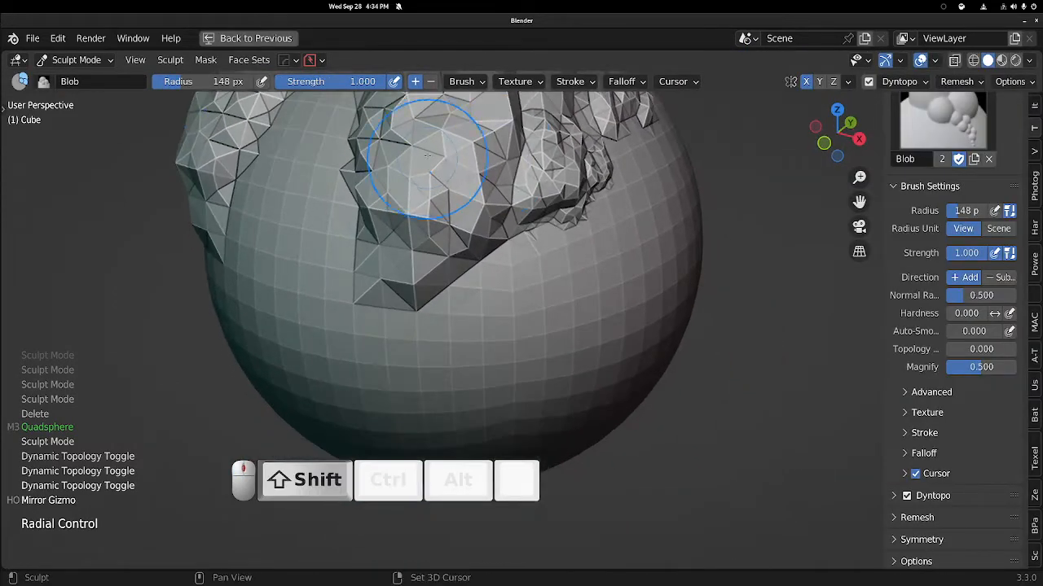
mouse_move(523, 259)
mouse_down()
mouse_move(507, 267)
mouse_move(584, 309)
mouse_move(633, 186)
mouse_move(617, 236)
mouse_move(627, 257)
mouse_up()
mouse_move(424, 223)
middle_down()
mouse_move(408, 269)
mouse_move(469, 254)
middle_up()
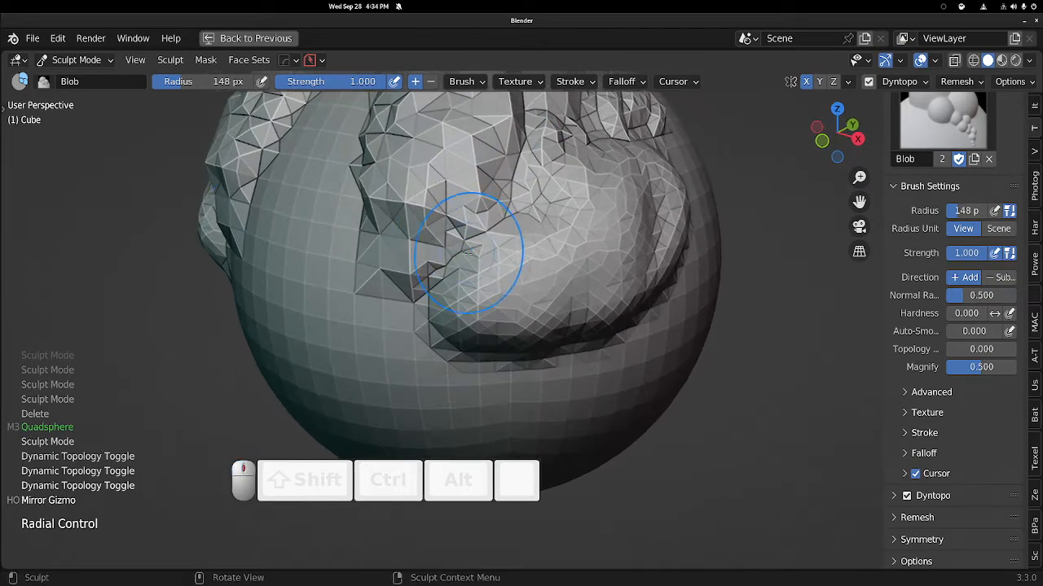
Switch the sculpt brush to Clay Strips.
key(shift+space)
key(7)
key(shift+space)
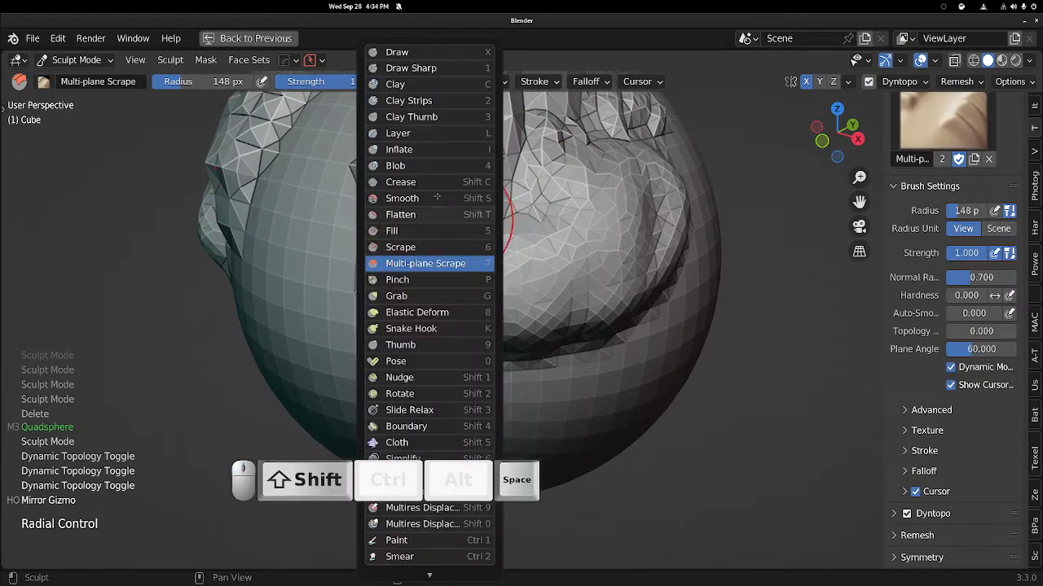
click(423, 100)
Sculpt Clay Strips strokes over the side bulge.
mouse_move(427, 143)
mouse_down()
mouse_move(430, 302)
mouse_move(446, 269)
mouse_up()
shift+middle_drag(457, 219, 450, 147)
mouse_move(431, 191)
mouse_down()
mouse_move(447, 330)
mouse_move(471, 273)
mouse_move(466, 245)
mouse_up()
ctrl+middle_drag(460, 184, 453, 242)
drag(461, 241, 494, 298)
middle_drag(488, 244, 486, 269)
ctrl+middle_drag(485, 269, 484, 204)
mouse_move(484, 192)
mouse_down()
mouse_move(494, 220)
mouse_move(476, 202)
mouse_up()
mouse_move(476, 202)
middle_down()
mouse_move(489, 206)
mouse_move(449, 159)
middle_up()
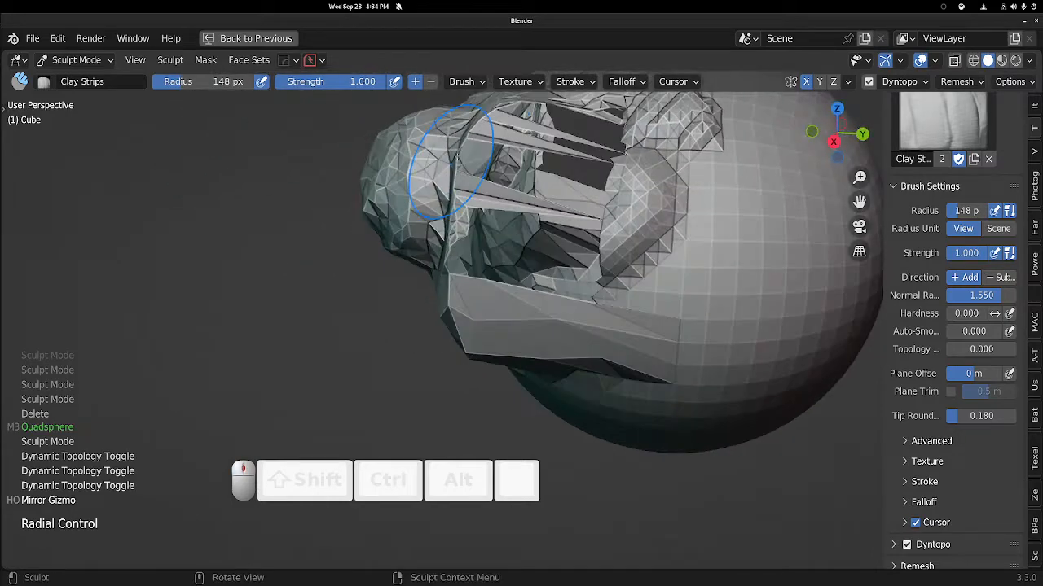
Undo the last three Clay Strips strokes.
key(ctrl+z)
key(ctrl+z)
key(ctrl+z)
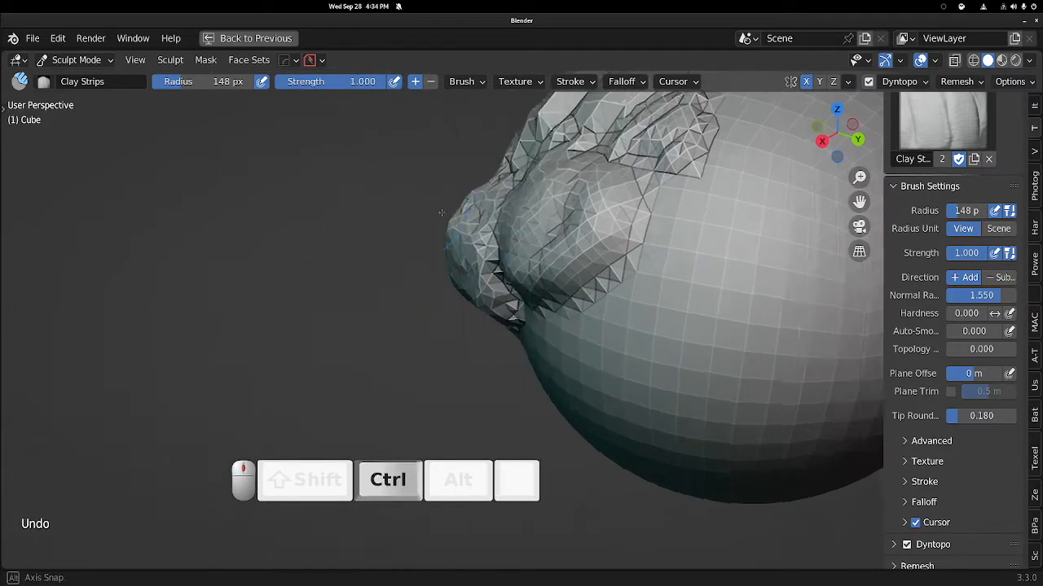
Add Clay Strips strokes to the side bulge and set the brush radius to about 53 px.
middle_drag(513, 226, 481, 197)
drag(531, 192, 557, 172)
middle_drag(602, 180, 521, 170)
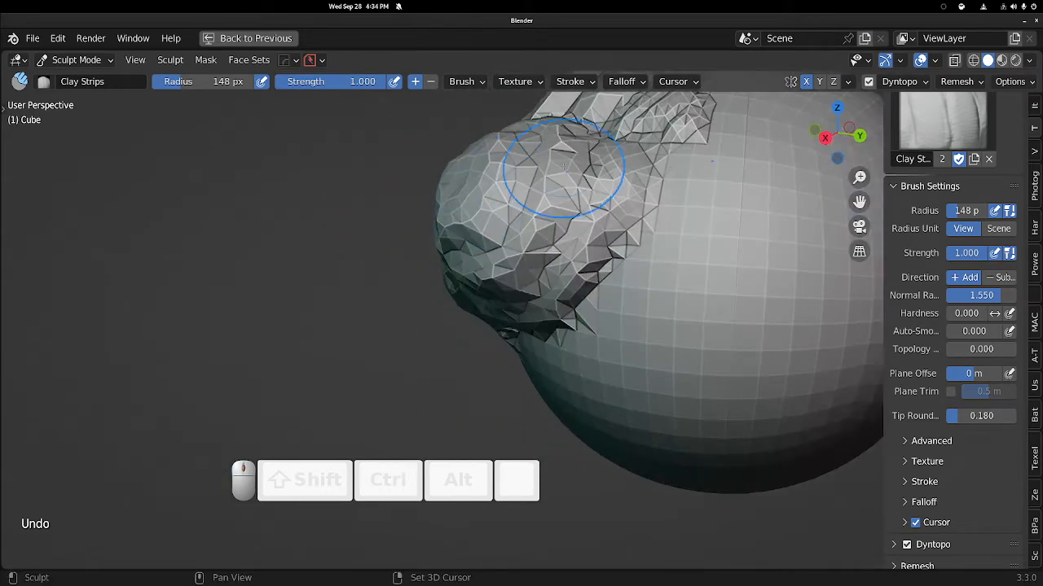
mouse_move(702, 196)
shift+middle_down()
mouse_move(530, 191)
mouse_move(475, 217)
shift+middle_up()
mouse_move(474, 210)
mouse_down()
mouse_move(610, 271)
mouse_move(581, 306)
mouse_up()
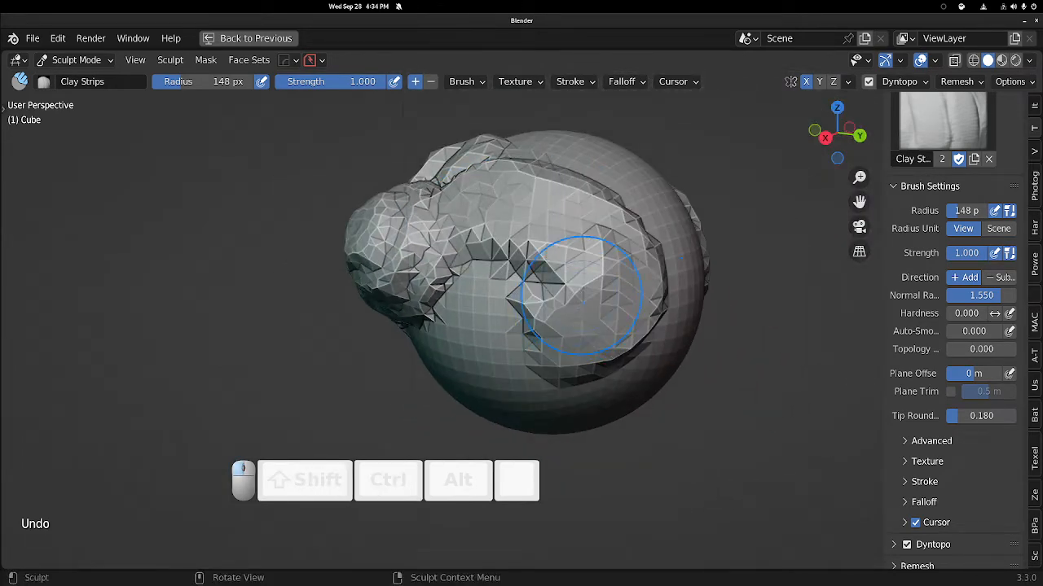
middle_drag(584, 285, 555, 184)
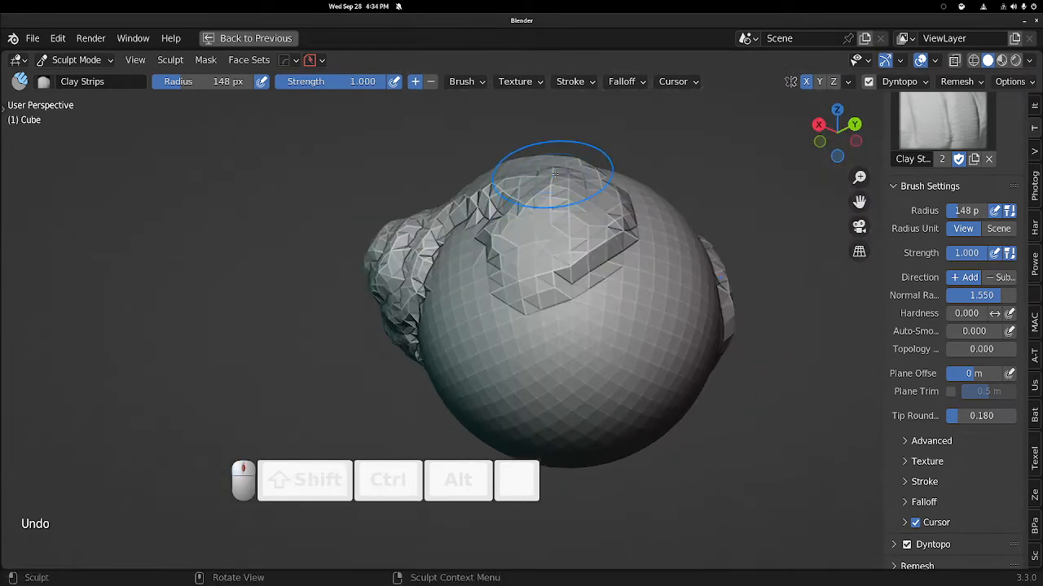
key(f)
click(583, 238)
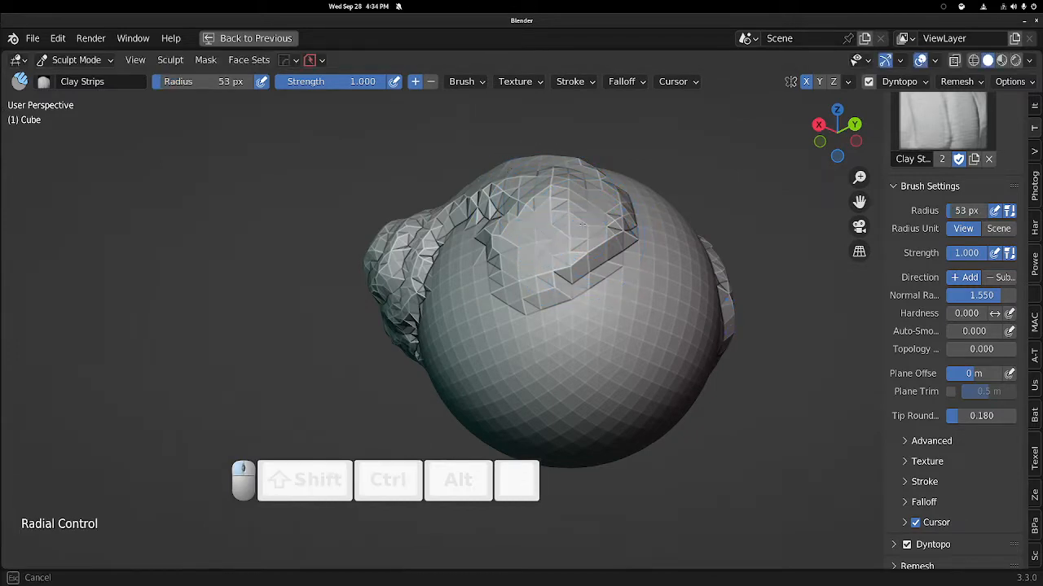
Sculpt smaller Clay Strips strokes across the top of the sphere.
mouse_move(579, 285)
mouse_down()
mouse_move(587, 338)
mouse_move(627, 326)
mouse_move(662, 265)
mouse_up()
middle_drag(599, 252, 662, 251)
mouse_move(532, 213)
shift+middle_down()
mouse_move(598, 269)
mouse_move(596, 246)
shift+middle_up()
mouse_move(595, 259)
ctrl+middle_down()
mouse_move(584, 204)
mouse_move(575, 235)
mouse_move(523, 238)
ctrl+middle_up()
middle_drag(505, 229, 492, 245)
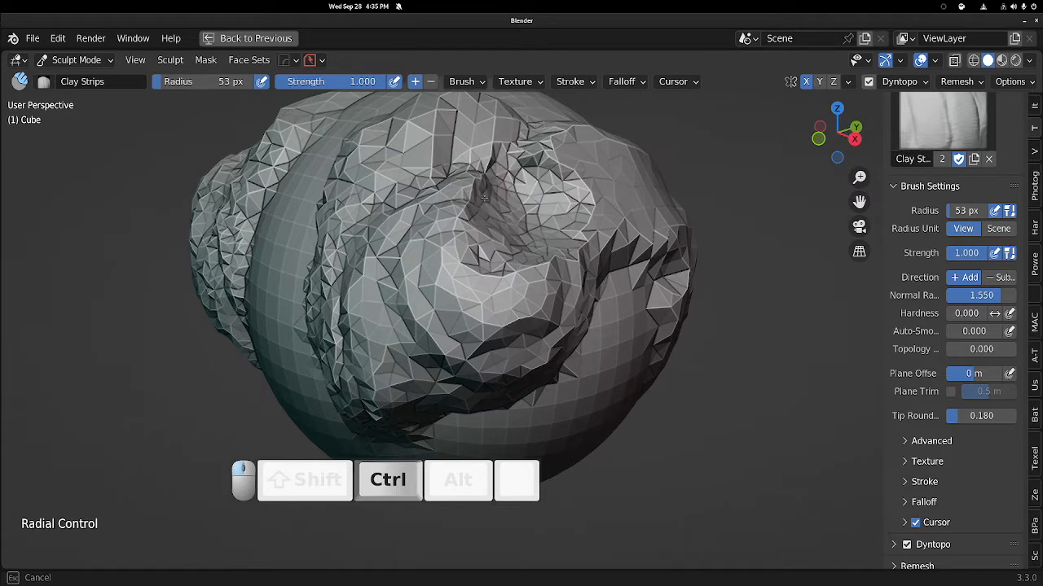
mouse_move(422, 149)
ctrl+mouse_down()
mouse_move(534, 167)
mouse_move(436, 137)
mouse_move(395, 176)
ctrl+mouse_up()
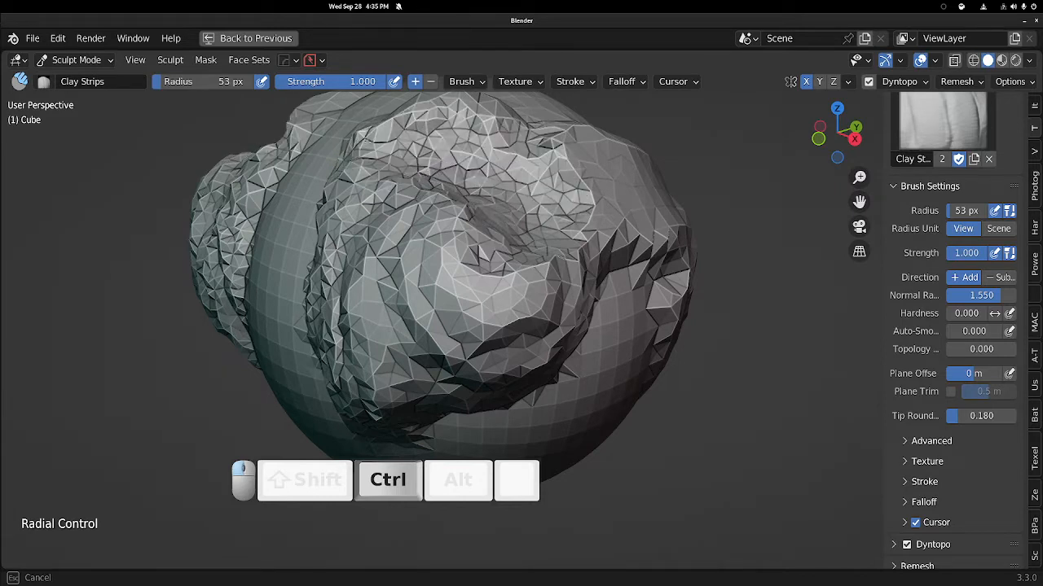
Continue Clay Strips strokes over the front and upper surfaces.
ctrl+drag(364, 140, 385, 168)
middle_drag(475, 168, 456, 214)
mouse_move(375, 190)
shift+mouse_down()
mouse_move(440, 196)
mouse_move(538, 237)
mouse_move(606, 279)
mouse_move(593, 308)
shift+mouse_up()
middle_drag(554, 244, 469, 281)
mouse_move(373, 214)
shift+mouse_down()
mouse_move(381, 225)
mouse_move(435, 227)
mouse_move(540, 306)
shift+mouse_up()
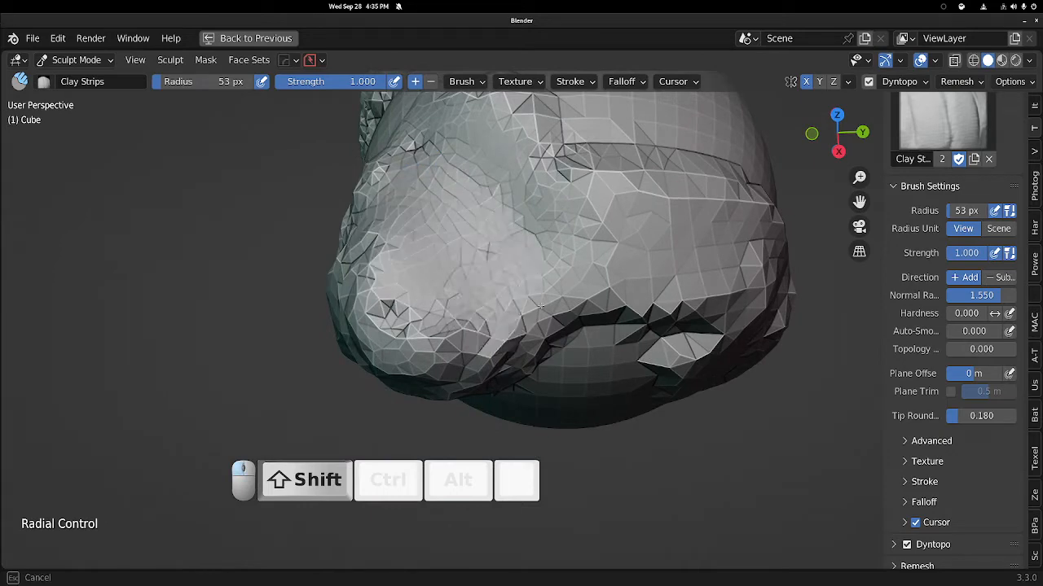
shift+drag(549, 196, 537, 235)
middle_drag(402, 205, 500, 171)
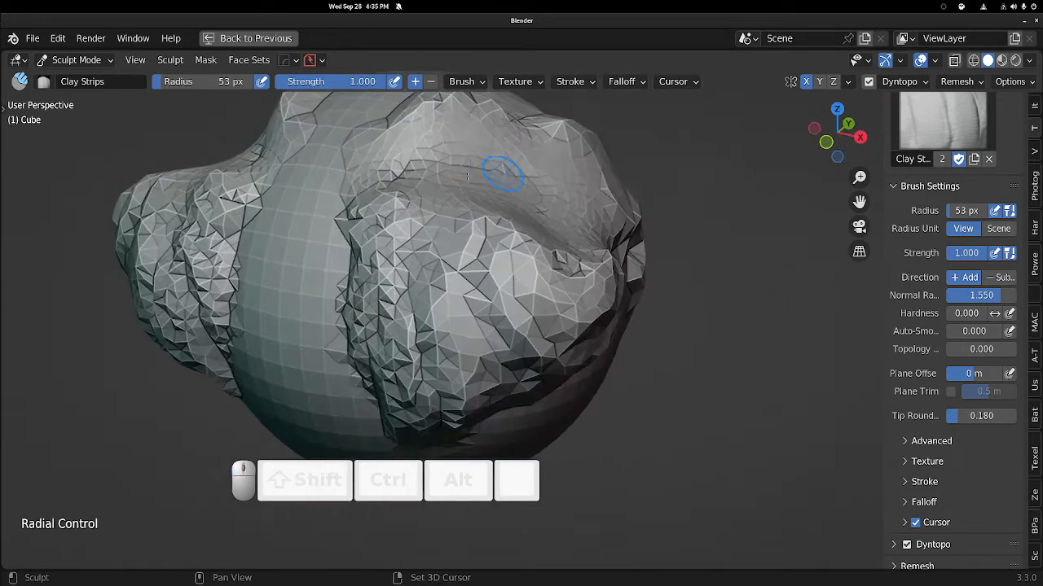
mouse_move(404, 178)
shift+mouse_down()
mouse_move(367, 244)
mouse_move(348, 250)
mouse_move(363, 361)
shift+mouse_up()
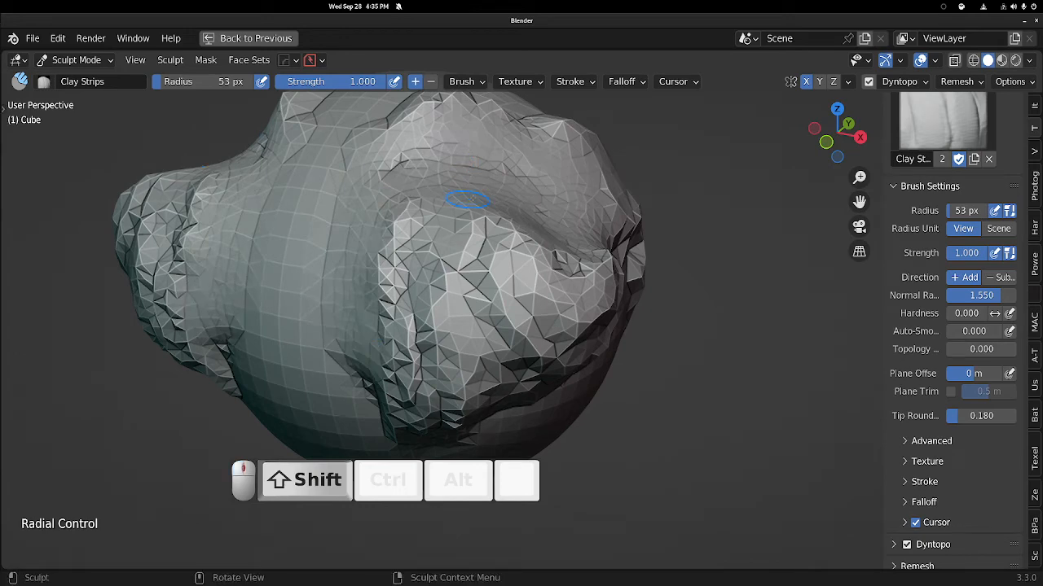
middle_drag(472, 198, 436, 309)
middle_drag(529, 297, 480, 290)
shift+drag(493, 272, 508, 292)
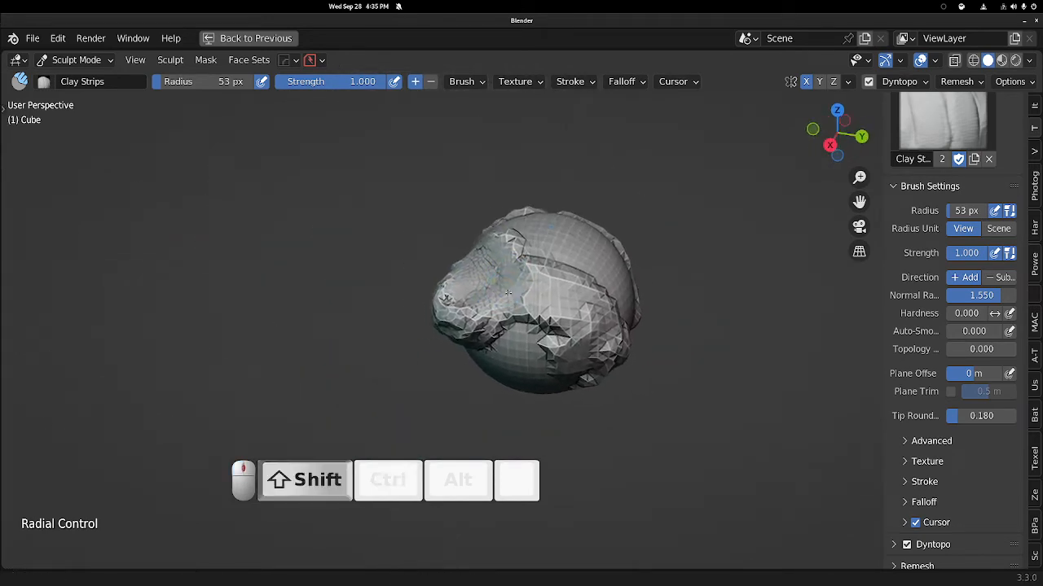
middle_drag(508, 292, 585, 308)
middle_drag(595, 261, 639, 232)
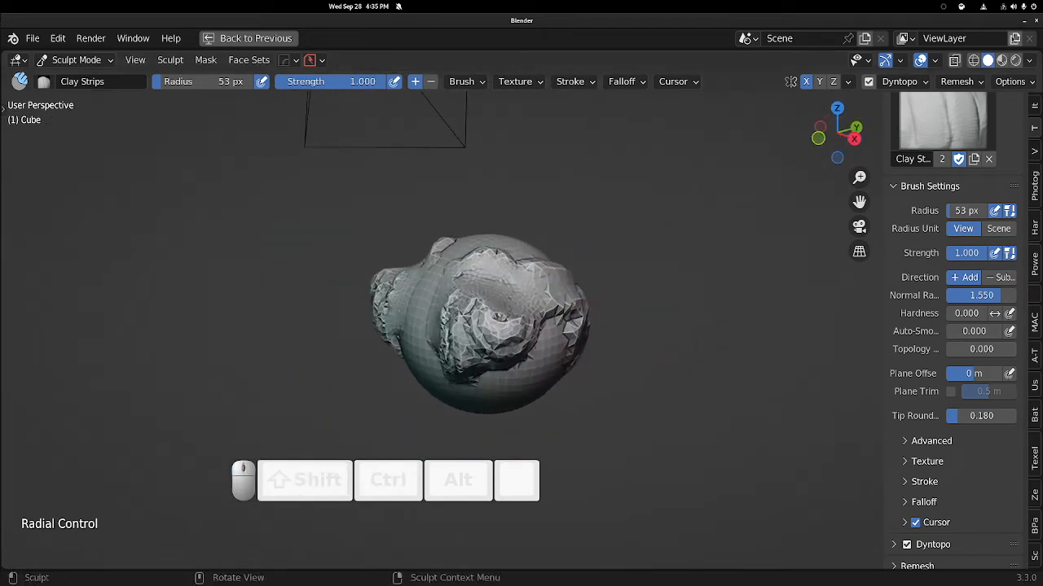
click(1029, 61)
click(855, 407)
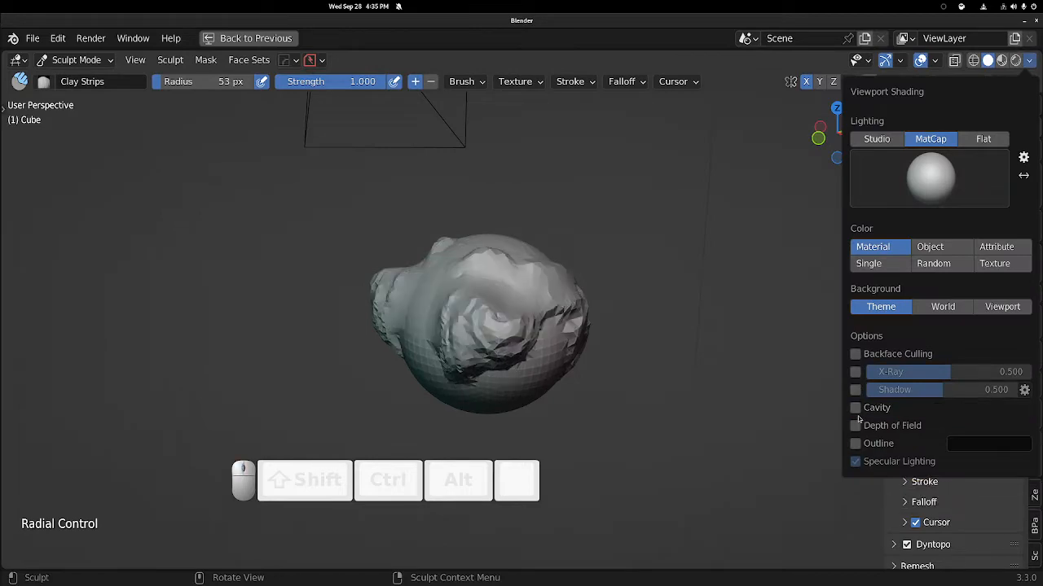
click(856, 407)
Turn off Dynamic Topology and apply a Voxel Remesh with a 0.1 m voxel size.
ctrl+middle_drag(542, 356, 551, 242)
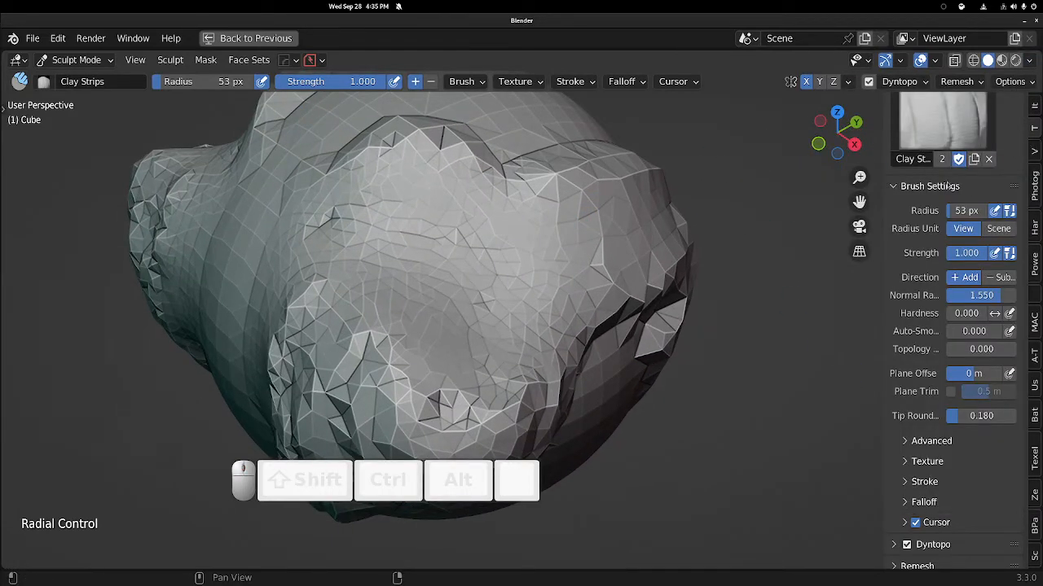
scroll(920, 361, down, 2)
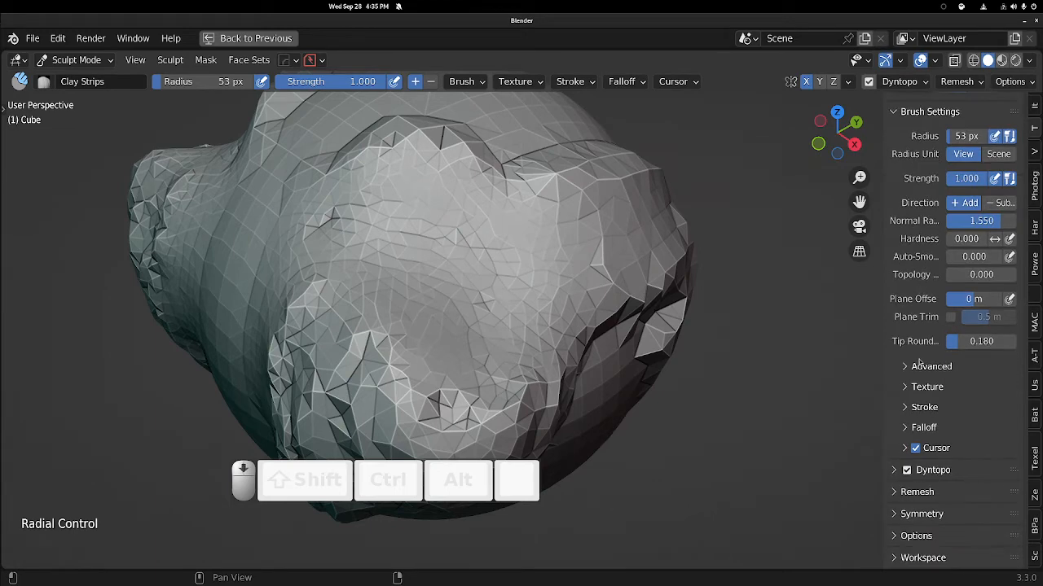
click(906, 473)
click(899, 489)
scroll(922, 485, down, 4)
scroll(883, 391, down, 1)
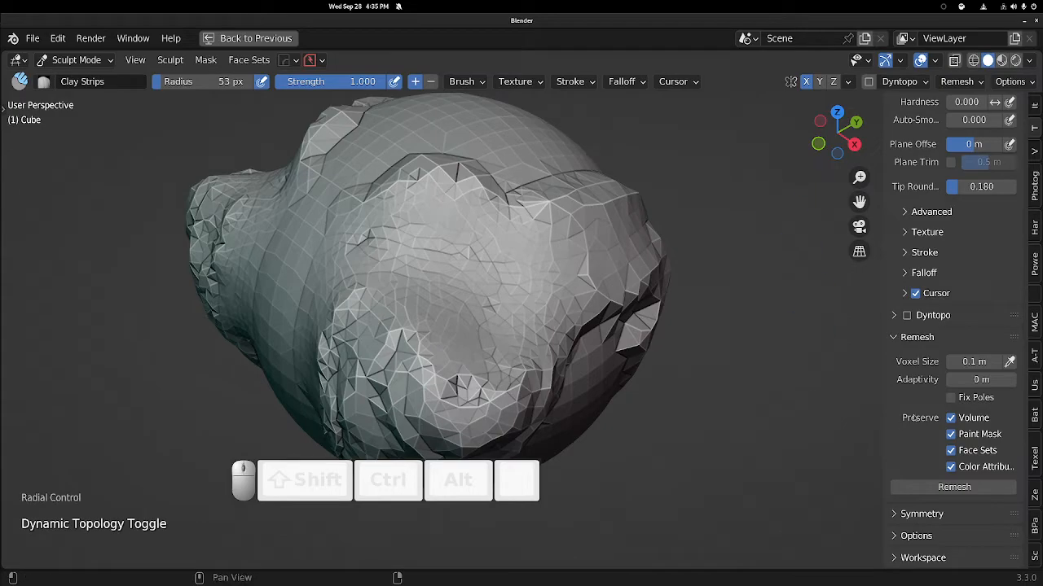
click(938, 489)
key(ctrl+shift+z)
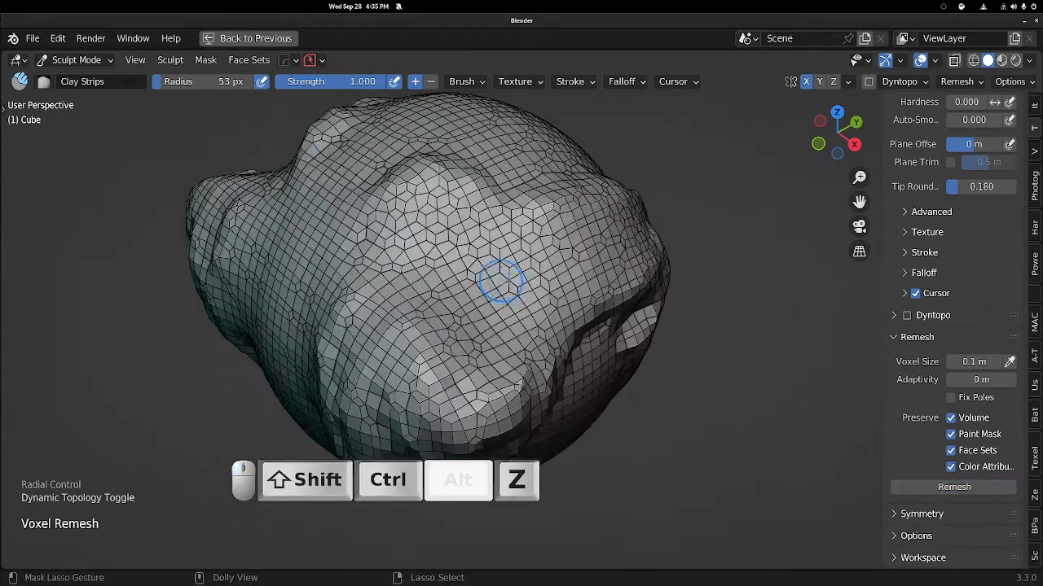
Sculpt Clay Strips strokes across the front ridges and voxel remesh the mesh again.
mouse_move(500, 281)
middle_down()
mouse_move(482, 217)
mouse_move(475, 258)
mouse_move(489, 245)
mouse_move(485, 208)
middle_up()
mouse_move(489, 207)
mouse_down()
mouse_move(472, 294)
mouse_move(532, 308)
mouse_up()
drag(475, 287, 494, 246)
middle_drag(493, 246, 564, 236)
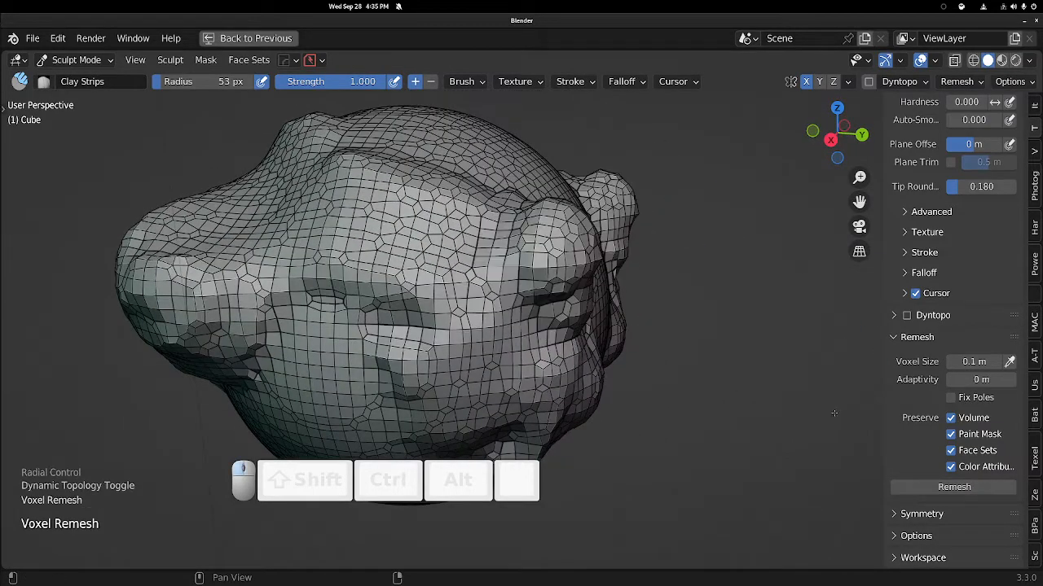
mouse_move(474, 238)
middle_down()
mouse_move(539, 245)
mouse_move(478, 240)
middle_up()
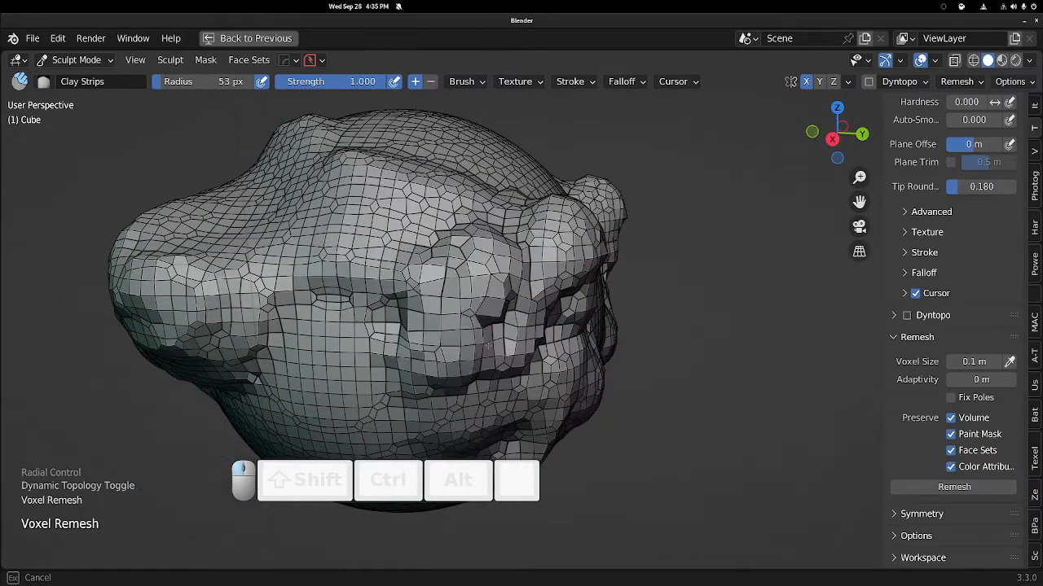
middle_drag(366, 273, 410, 295)
middle_drag(378, 299, 418, 296)
shift+middle_drag(427, 250, 446, 187)
shift+middle_drag(534, 246, 534, 233)
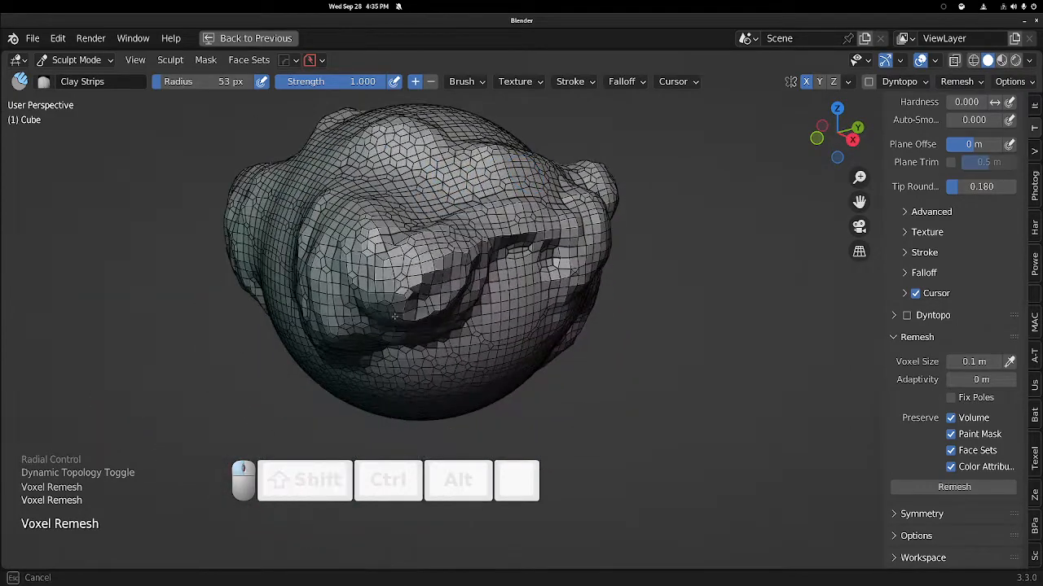
click(954, 484)
Add Clay Strips strokes over the top and side bulges, then remesh the mesh.
middle_drag(586, 305, 582, 243)
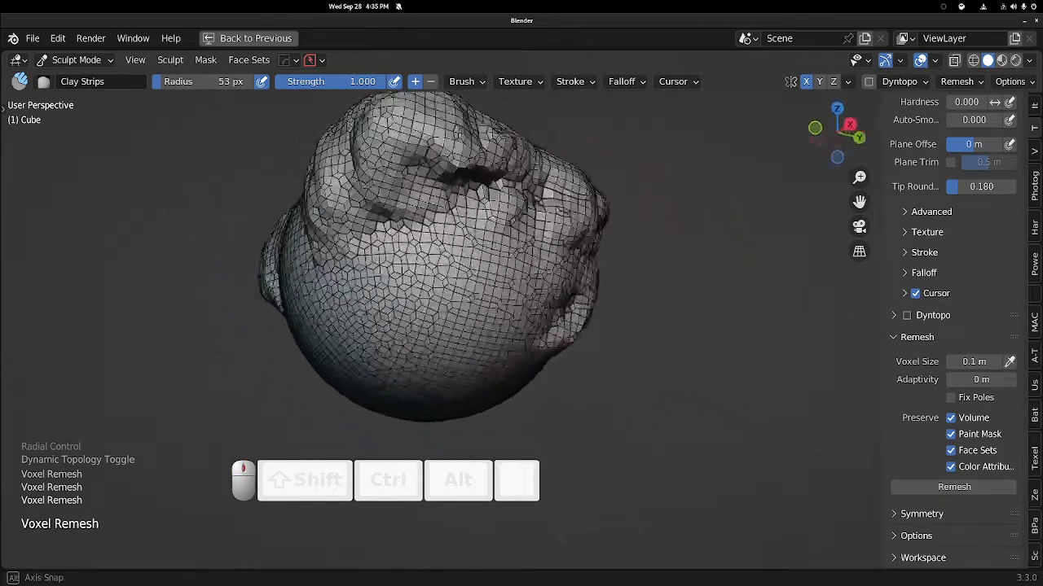
mouse_move(456, 245)
middle_down()
mouse_move(400, 307)
mouse_move(409, 282)
middle_up()
mouse_move(547, 238)
shift+middle_down()
mouse_move(517, 282)
mouse_move(396, 303)
shift+middle_up()
mouse_move(578, 253)
shift+middle_down()
mouse_move(472, 273)
mouse_move(400, 260)
shift+middle_up()
mouse_move(479, 226)
shift+middle_down()
mouse_move(419, 260)
mouse_move(447, 289)
mouse_move(448, 245)
mouse_move(507, 226)
shift+middle_up()
key(ctrl+shift+z)
drag(424, 229, 376, 245)
mouse_move(407, 249)
mouse_down()
mouse_move(366, 254)
mouse_move(350, 317)
mouse_up()
mouse_move(350, 317)
middle_down()
mouse_move(404, 289)
mouse_move(378, 286)
middle_up()
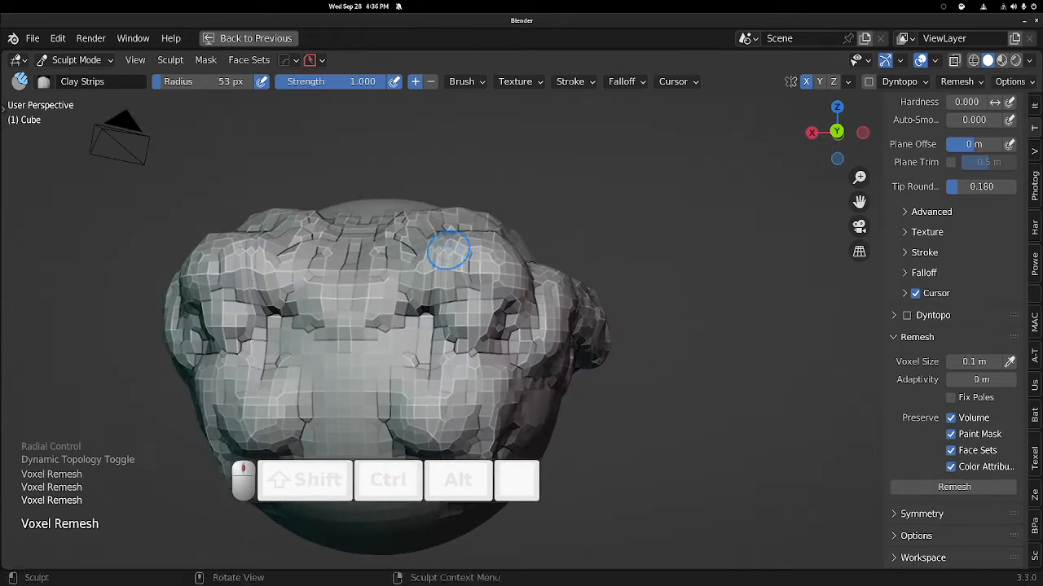
mouse_move(444, 251)
mouse_down()
mouse_move(415, 322)
mouse_move(479, 350)
mouse_up()
middle_drag(510, 308, 562, 319)
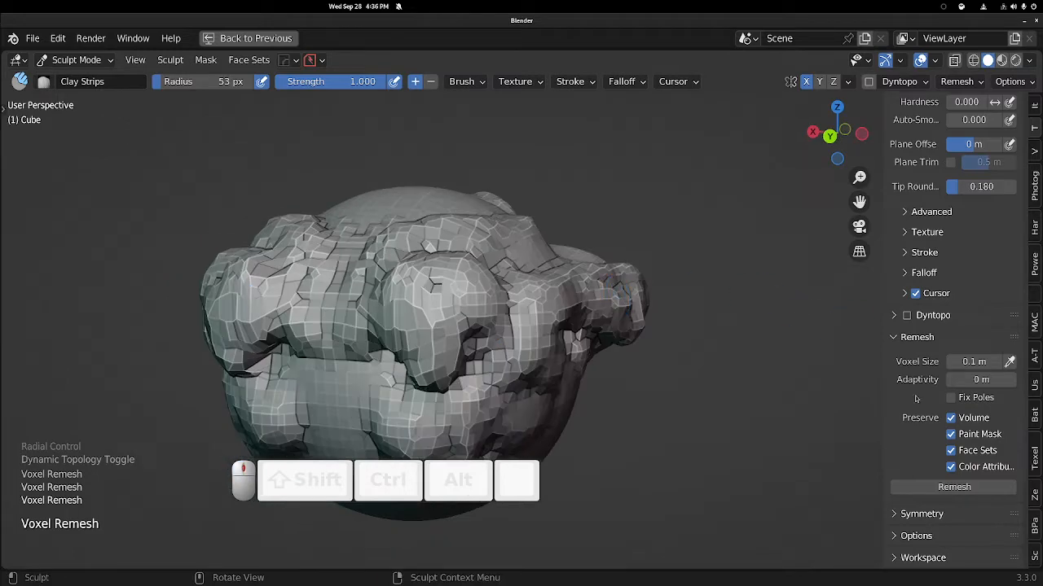
click(946, 491)
Build up the upper front surface with Clay Strips strokes and remesh.
middle_drag(553, 226, 517, 254)
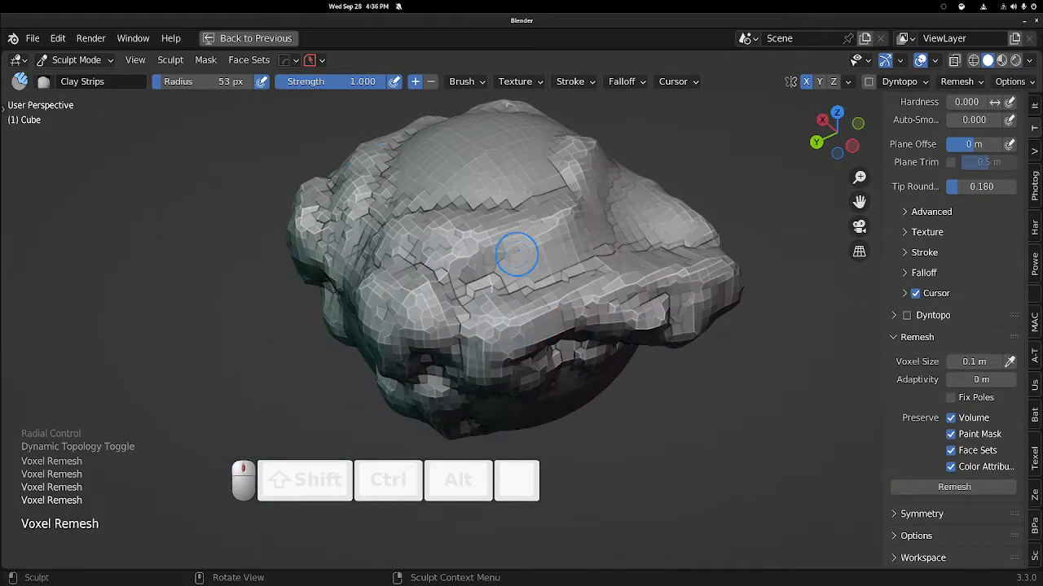
drag(411, 317, 529, 335)
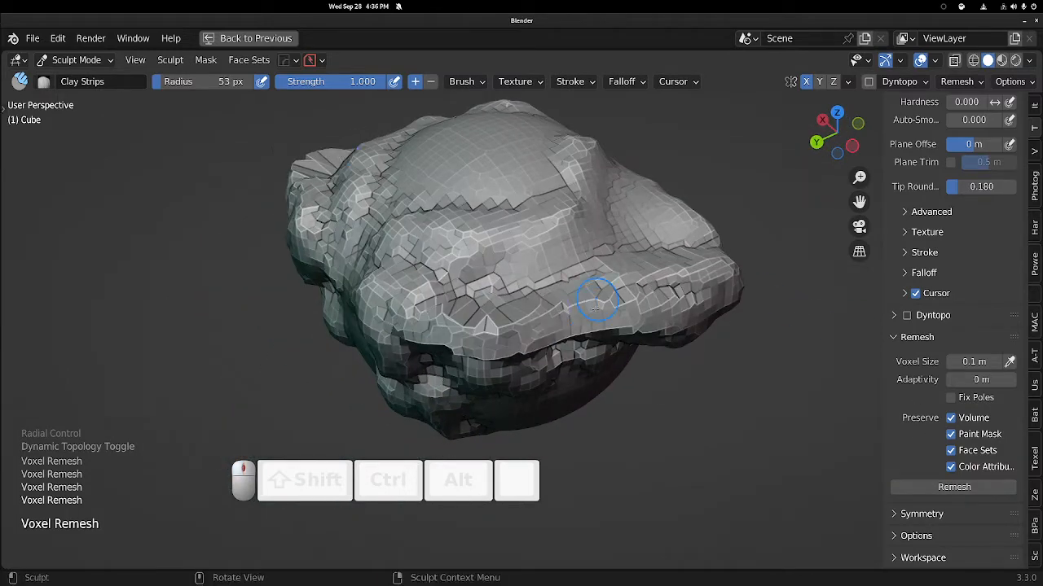
middle_drag(597, 300, 458, 300)
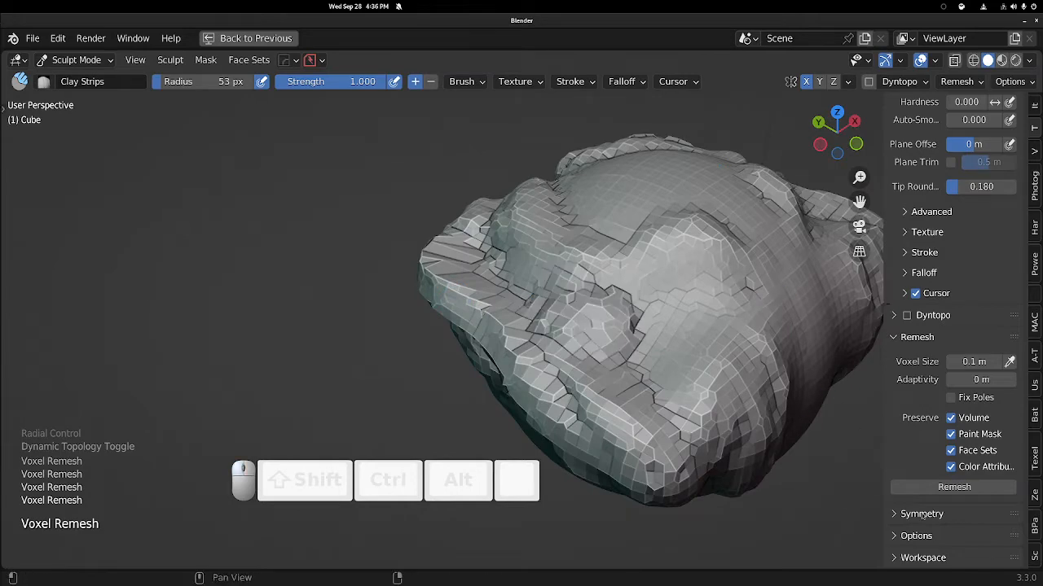
click(934, 492)
Sculpt Clay Strips strokes on the lower front of the shape and remesh.
middle_drag(614, 263, 542, 285)
mouse_move(530, 329)
mouse_down()
mouse_move(544, 365)
mouse_move(588, 372)
mouse_move(588, 387)
mouse_up()
shift+middle_drag(588, 388, 546, 335)
ctrl+middle_drag(545, 335, 533, 377)
mouse_move(506, 326)
mouse_down()
mouse_move(499, 360)
mouse_move(533, 333)
mouse_move(573, 352)
mouse_up()
click(970, 490)
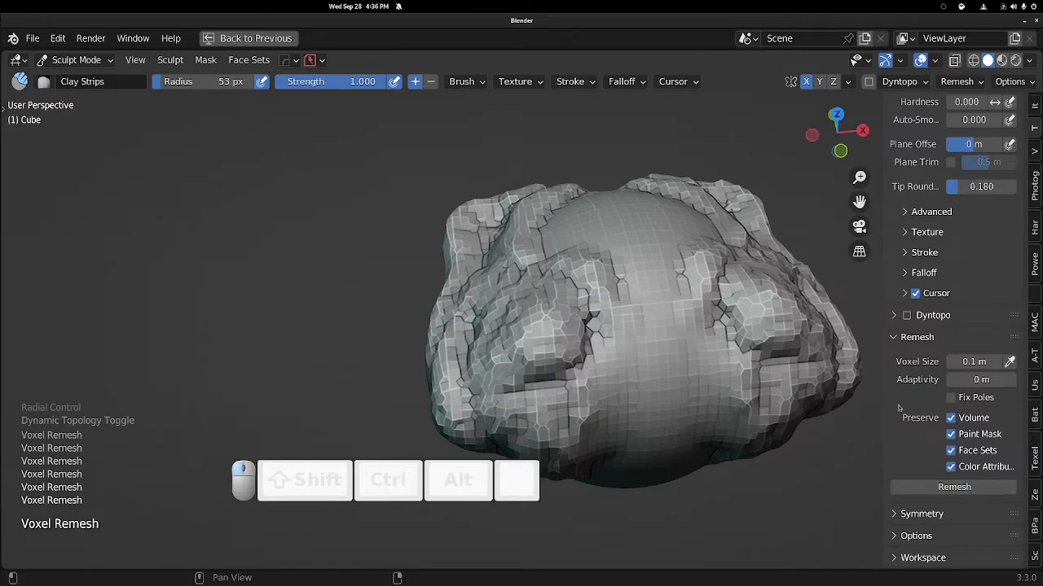
Add vertical Clay Strips strokes down the smooth central band and remesh the mesh.
middle_drag(550, 323, 563, 298)
drag(617, 232, 605, 363)
drag(601, 248, 619, 366)
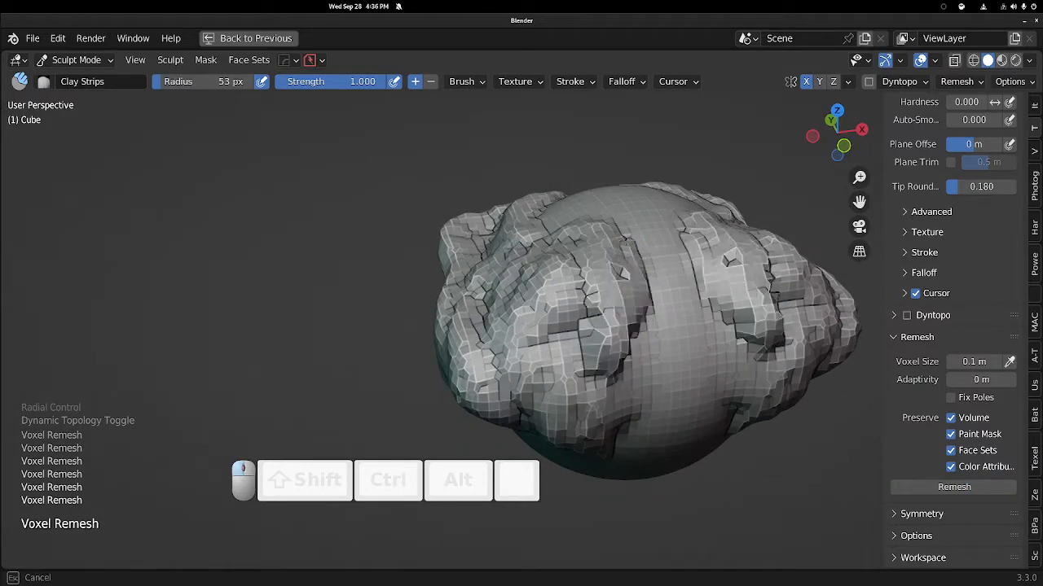
drag(637, 249, 642, 398)
drag(657, 274, 623, 403)
middle_drag(623, 403, 626, 344)
mouse_move(626, 216)
mouse_down()
mouse_move(619, 334)
mouse_move(600, 374)
mouse_up()
middle_drag(601, 344, 680, 297)
mouse_move(710, 236)
mouse_down()
mouse_move(558, 395)
mouse_move(562, 383)
mouse_up()
middle_drag(623, 350, 743, 350)
mouse_move(417, 393)
mouse_down()
mouse_move(432, 403)
mouse_move(440, 367)
mouse_move(481, 334)
mouse_move(584, 316)
mouse_up()
click(944, 489)
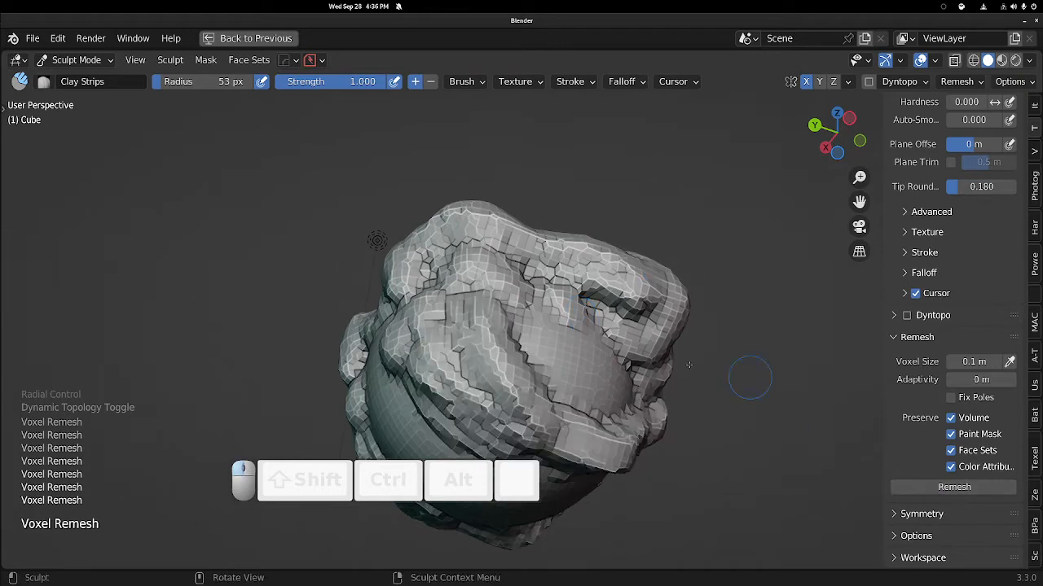
Sculpt Clay Strips strokes along the lower right side and remesh.
mouse_move(514, 335)
mouse_down()
mouse_move(533, 359)
mouse_move(588, 367)
mouse_move(626, 406)
mouse_up()
middle_drag(600, 335, 900, 427)
click(946, 482)
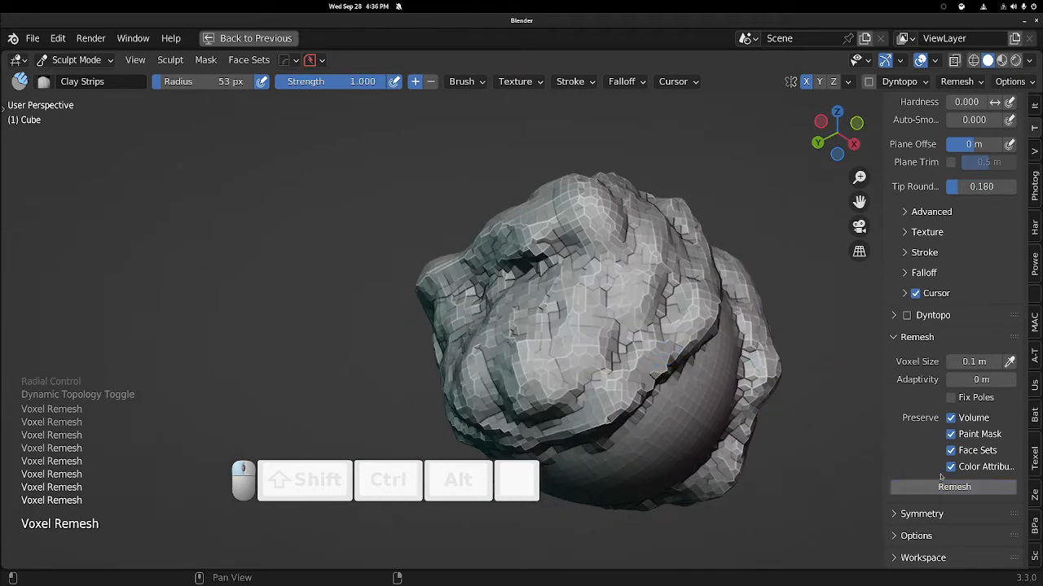
Add Clay Strips strokes across the front face and remesh the mesh.
middle_drag(745, 367, 521, 328)
mouse_move(374, 348)
ctrl+mouse_down()
mouse_move(370, 277)
mouse_move(383, 367)
mouse_move(407, 268)
mouse_move(423, 358)
ctrl+mouse_up()
click(933, 487)
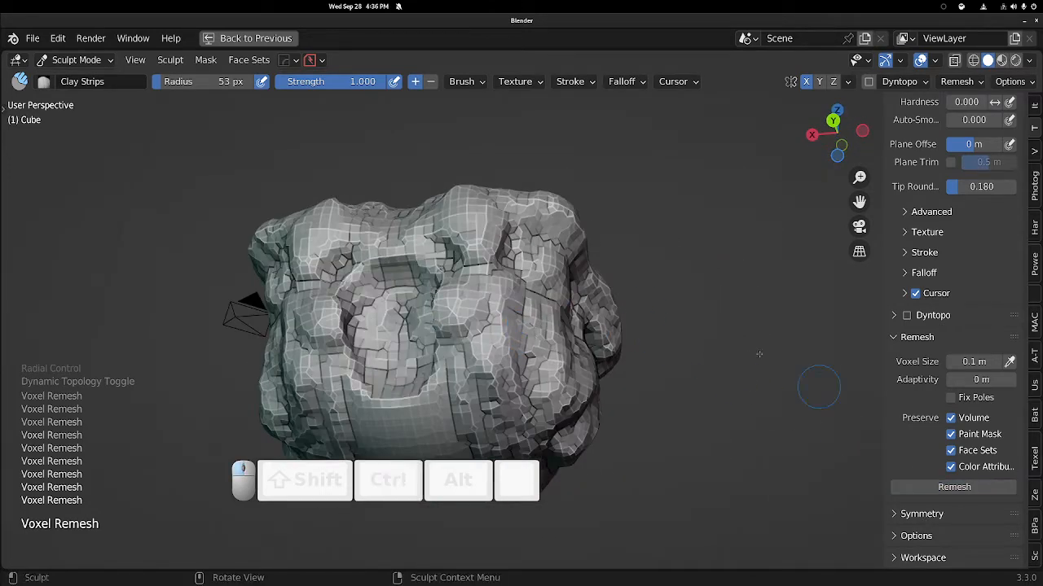
Restore the maximized viewport back to the normal Sculpting workspace layout.
middle_drag(489, 211, 440, 289)
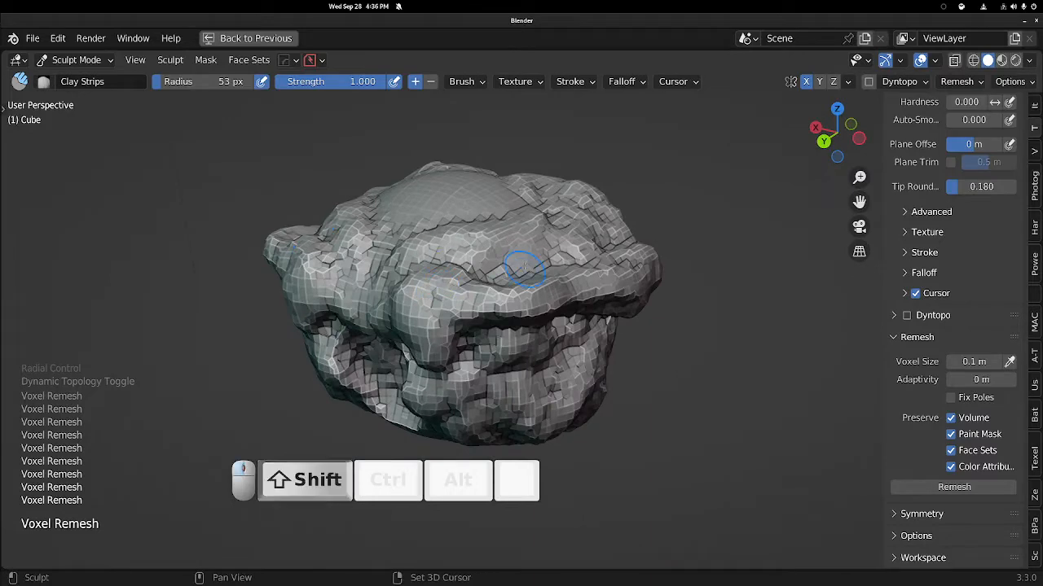
shift+drag(524, 268, 573, 250)
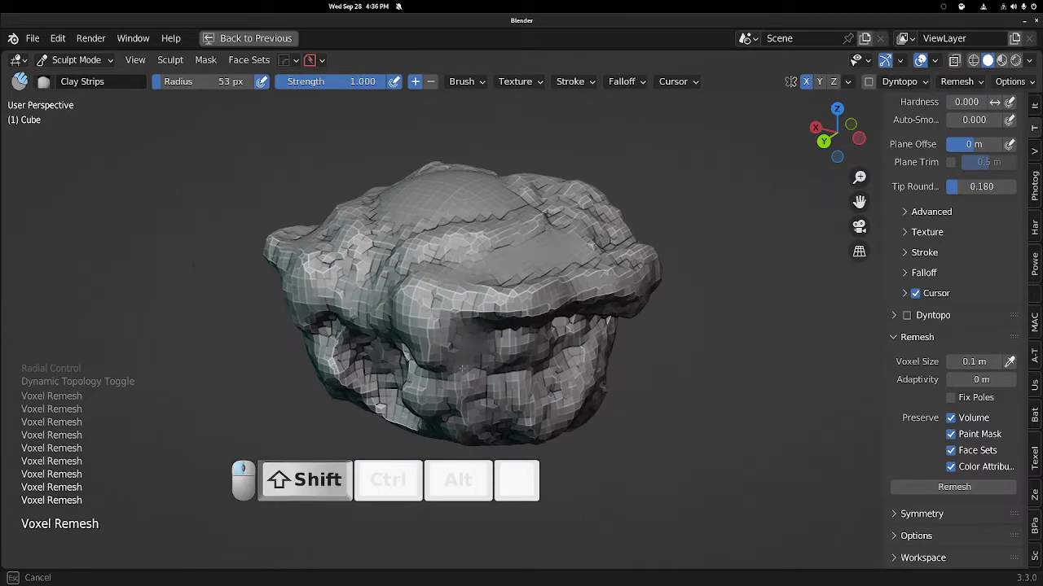
key(ctrl+alt+space)
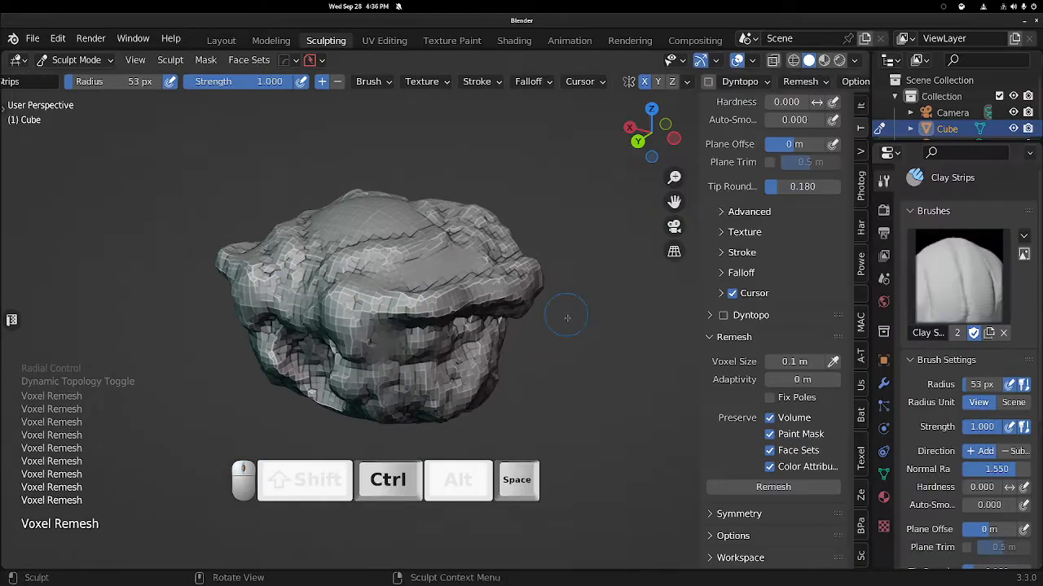